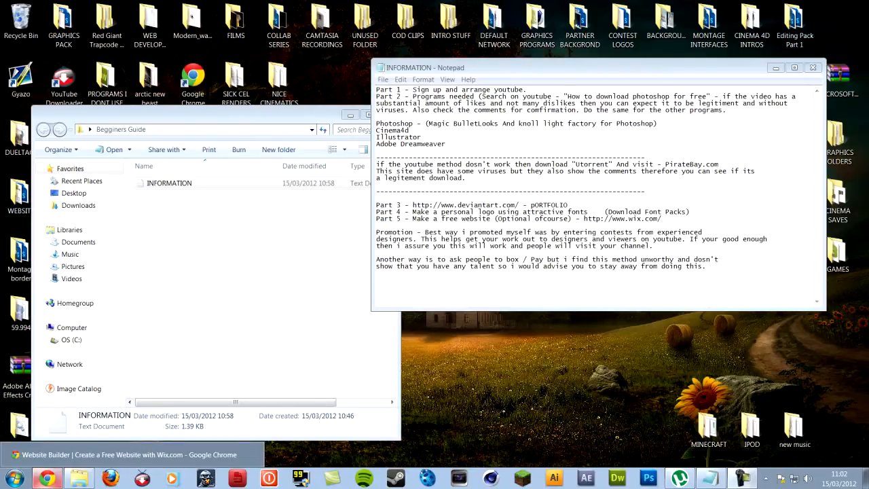
- Restore the Chrome browser from the taskbar to show the Wix website builder page
click(47, 478)
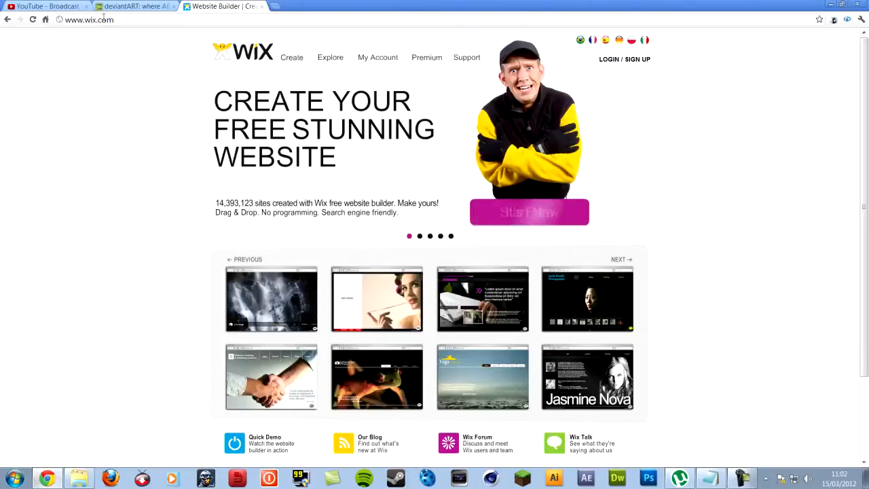
- Go from the YouTube inbox to My Channel and show the featured tab layout choices
key(ctrl+Tab)
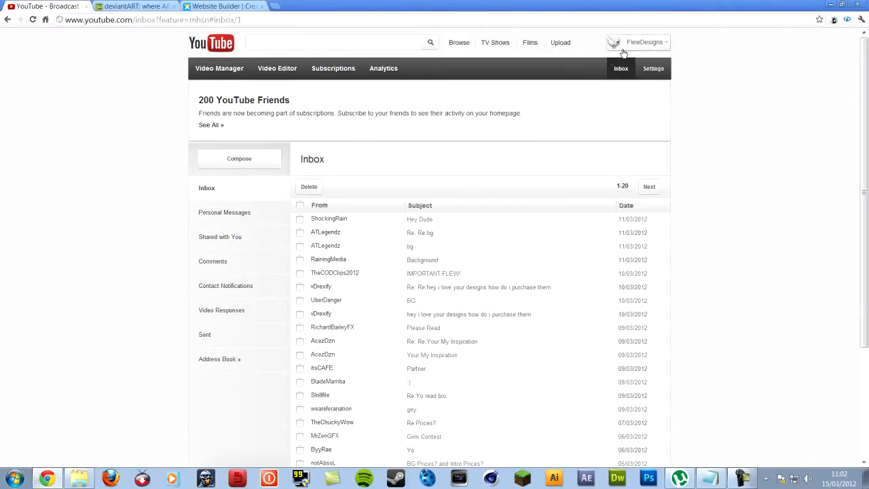
click(634, 42)
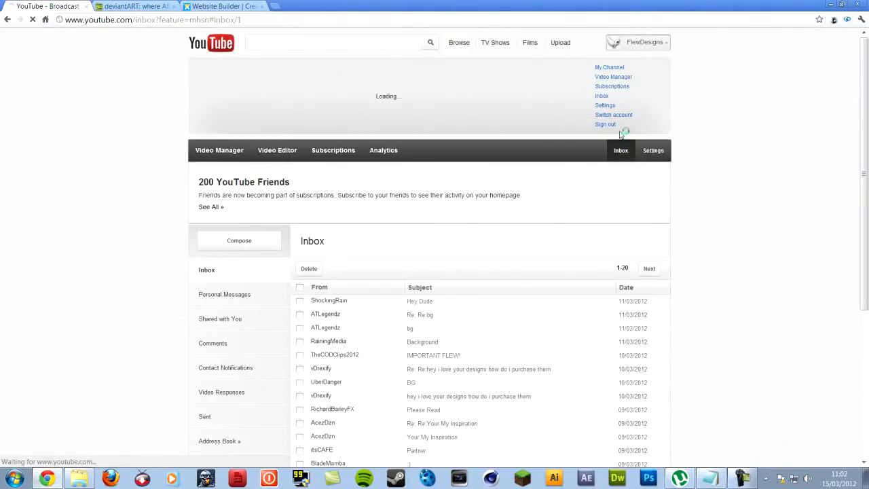
click(609, 67)
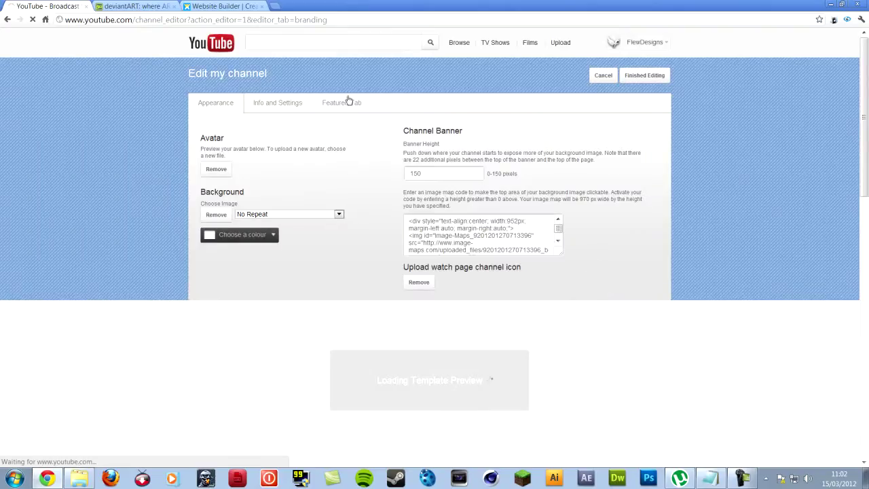
click(345, 102)
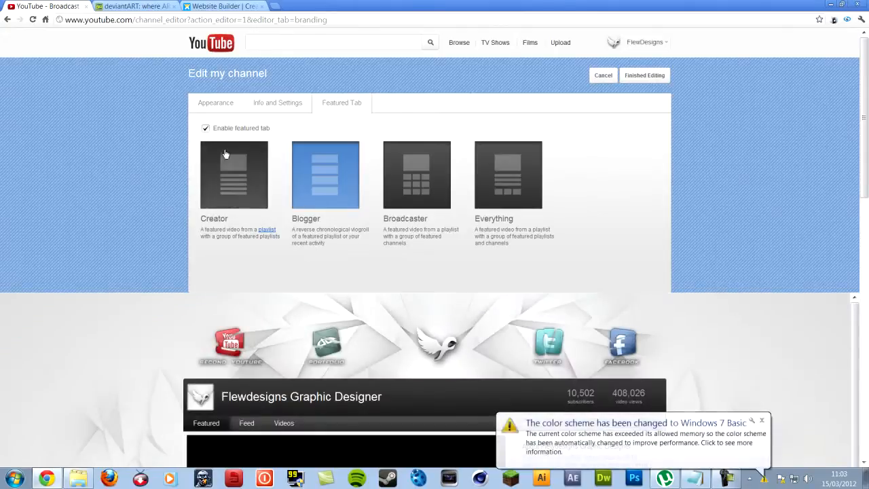
- Try the Creator layout with the featured tab off and dismiss the colour scheme notice
click(204, 127)
click(224, 197)
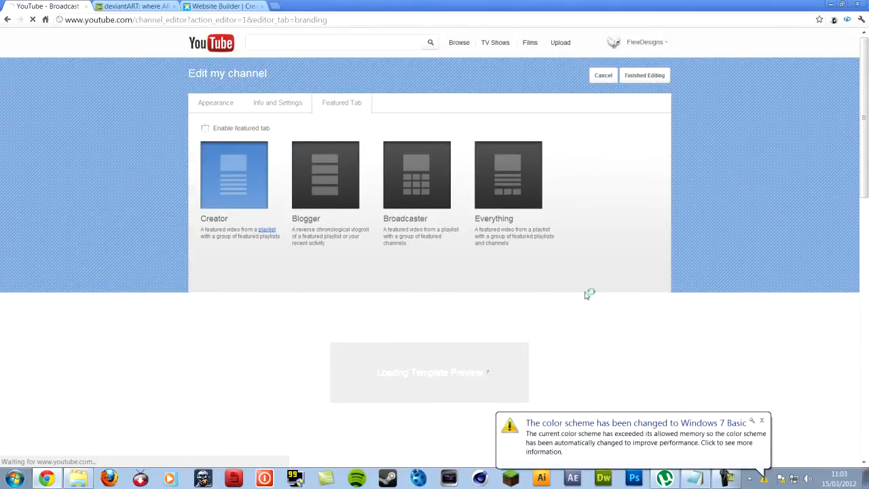
scroll(583, 294, down, 2)
scroll(353, 235, down, 2)
scroll(352, 234, down, 4)
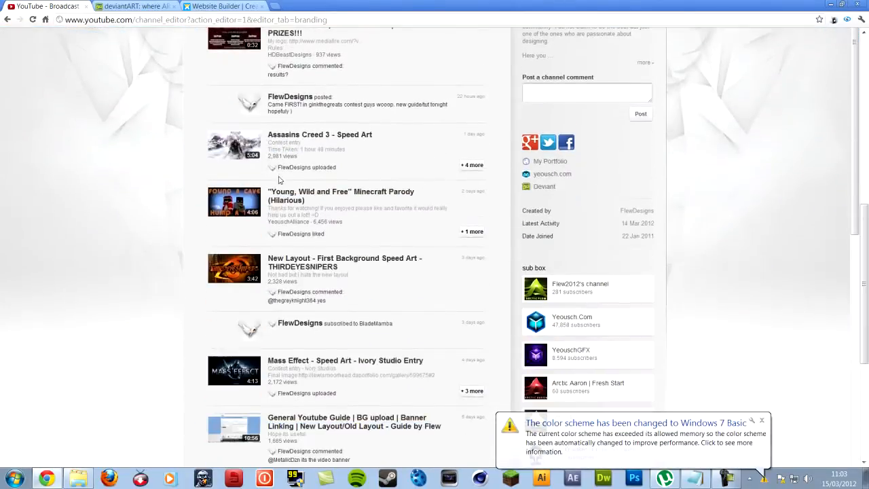
scroll(352, 234, down, 3)
scroll(353, 234, up, 7)
scroll(352, 235, up, 2)
click(760, 419)
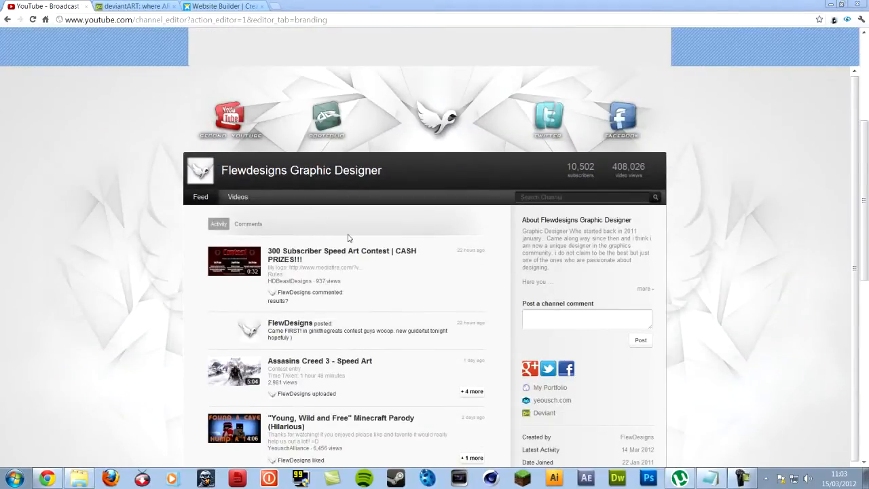
scroll(732, 218, up, 3)
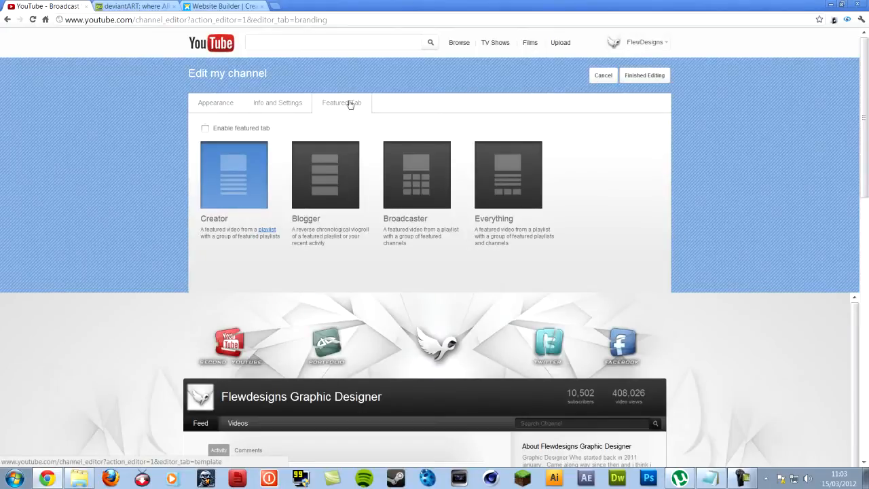
- Switch the channel to the Blogger layout with the featured tab enabled and show Info and Settings
click(330, 180)
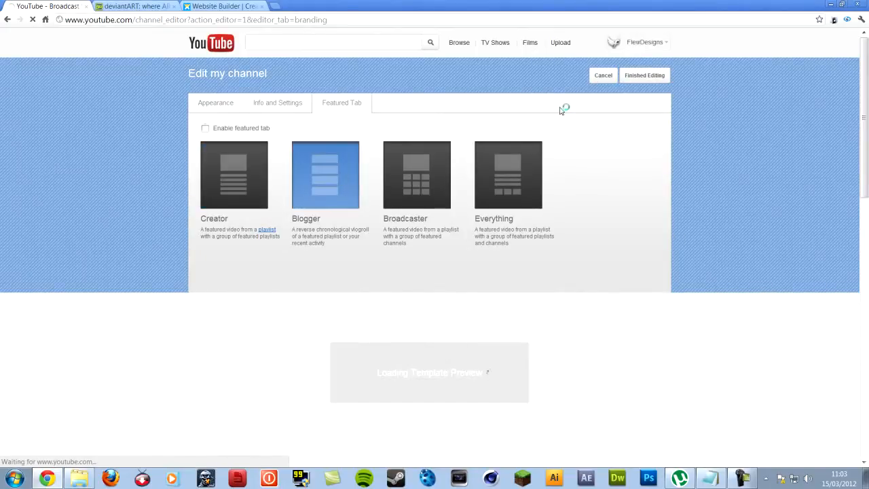
scroll(542, 115, down, 3)
scroll(492, 120, up, 2)
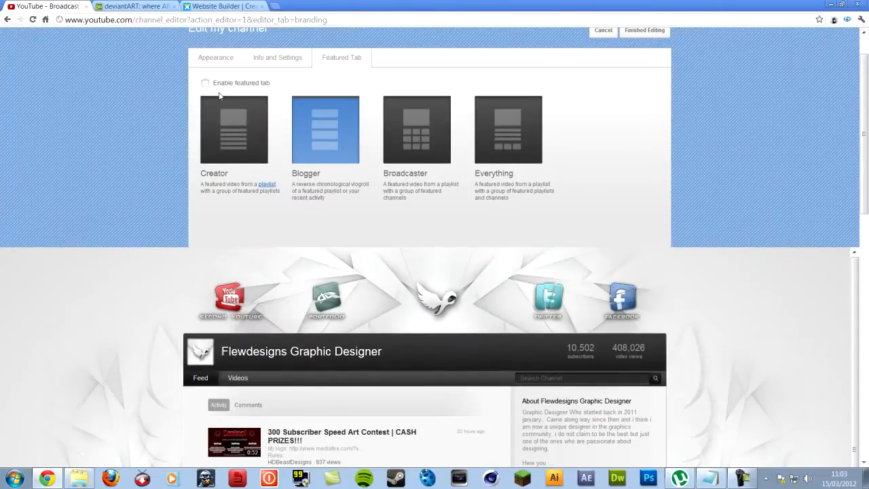
click(205, 83)
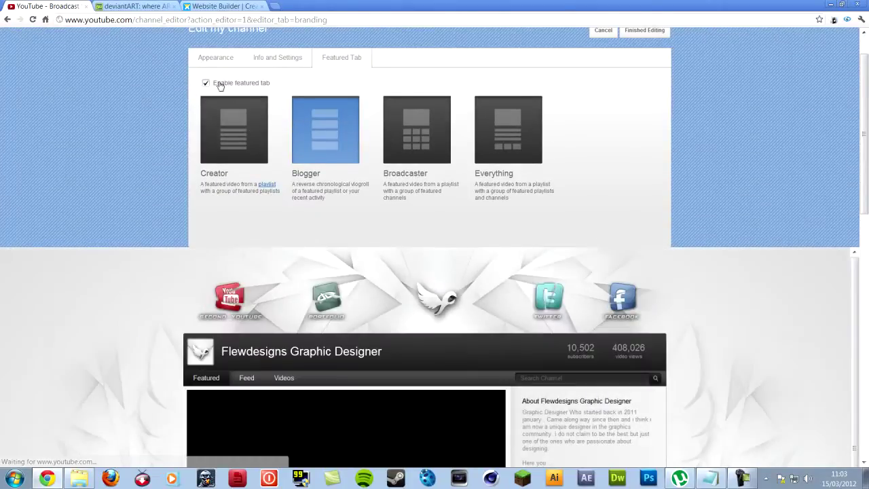
scroll(258, 95, up, 2)
click(261, 106)
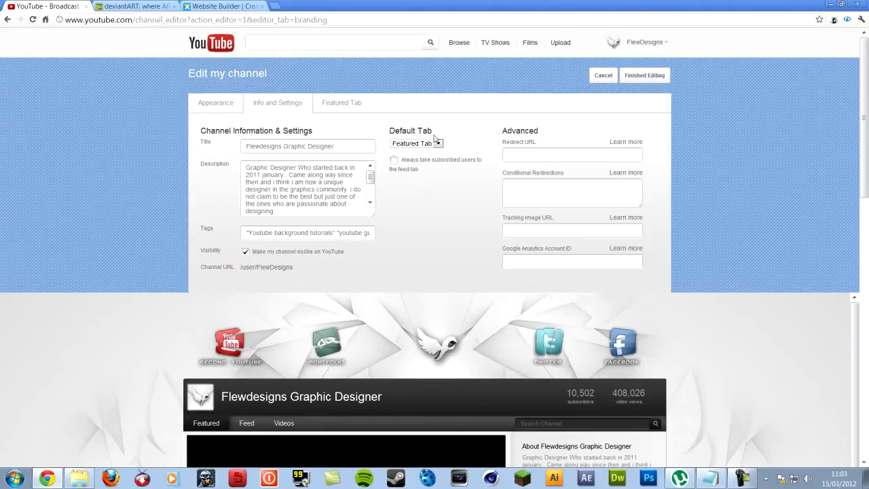
- Keep Featured Tab as the channel's default tab in Info and Settings
click(439, 144)
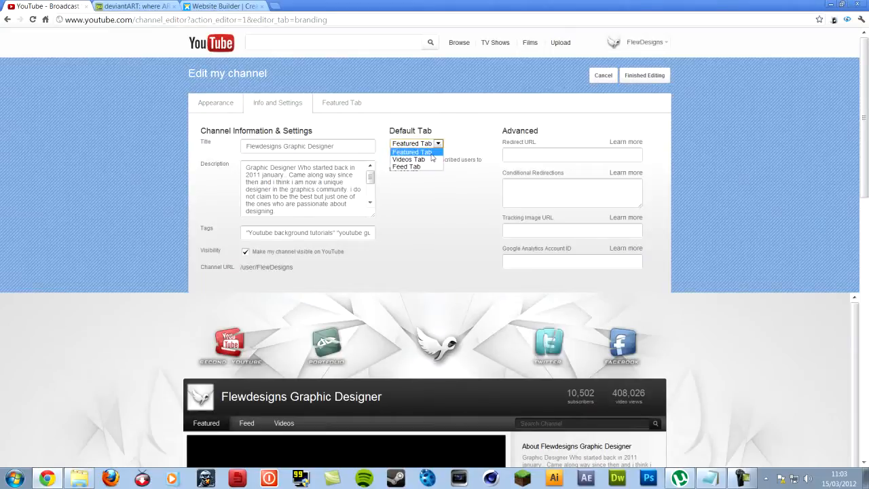
click(427, 152)
click(430, 155)
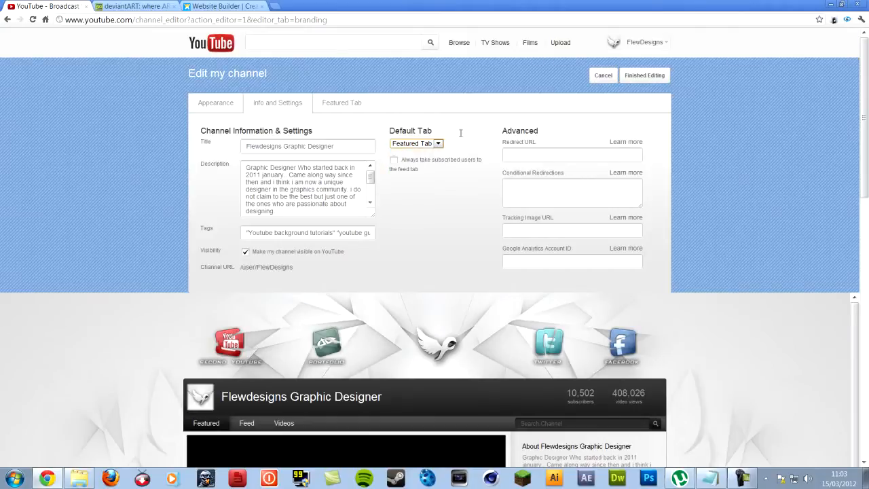
click(437, 143)
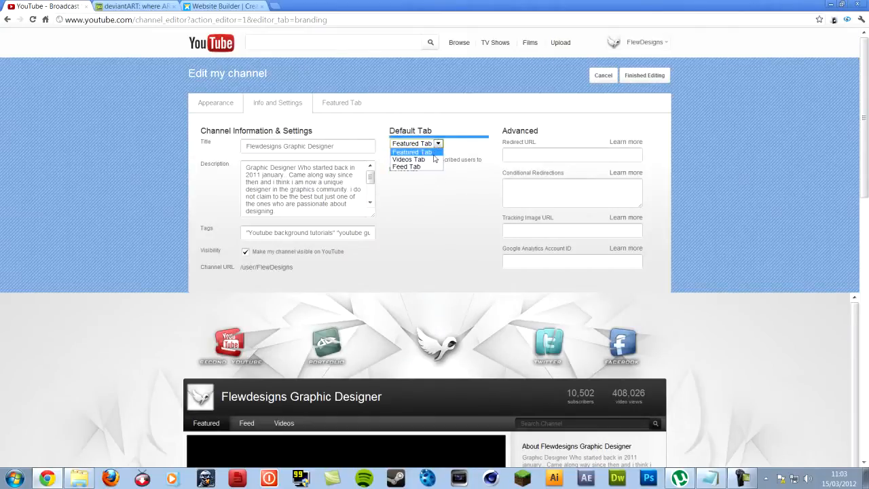
click(435, 158)
- Review the Appearance settings with banner height 150 and image map code, then save the channel edits
click(204, 103)
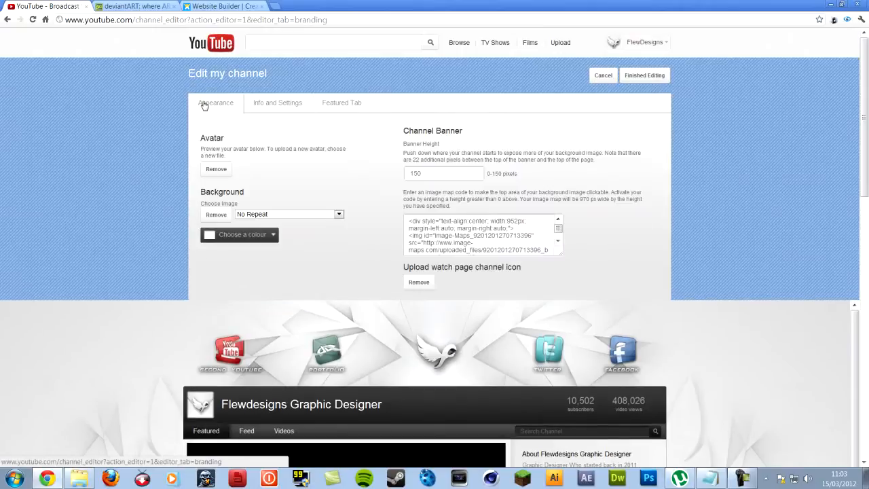
double_click(465, 170)
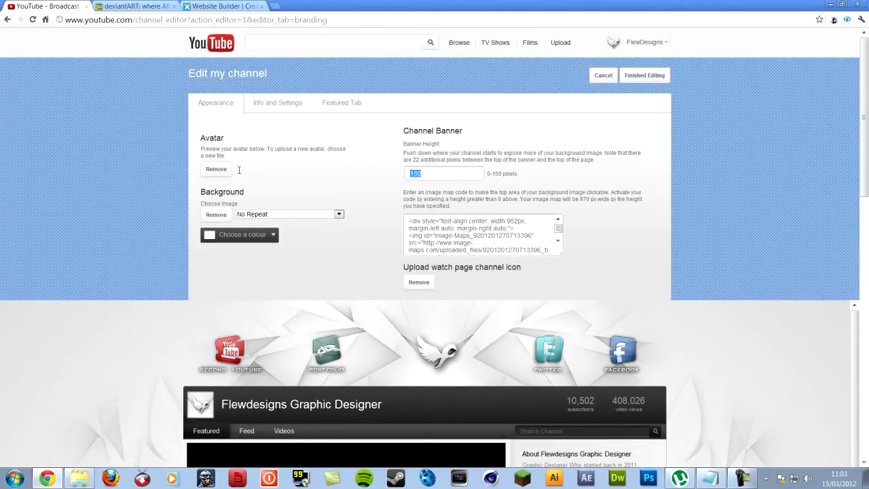
click(333, 169)
drag(561, 253, 571, 266)
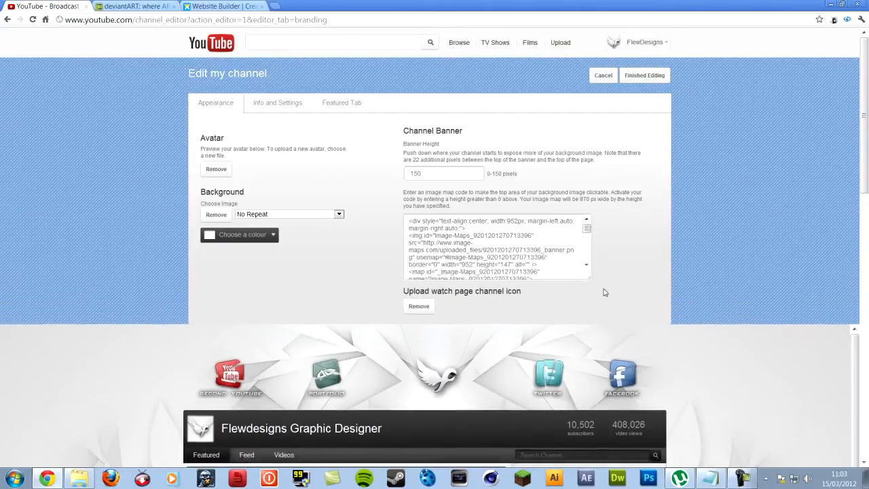
click(542, 285)
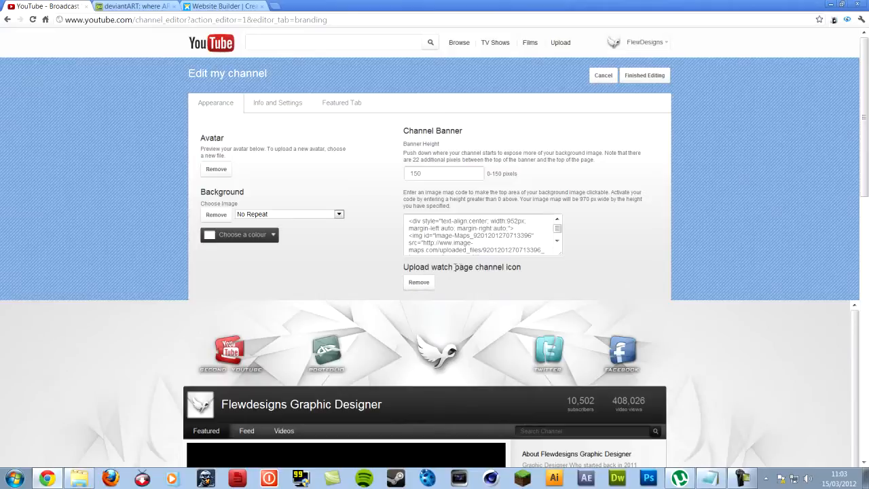
scroll(368, 297, down, 5)
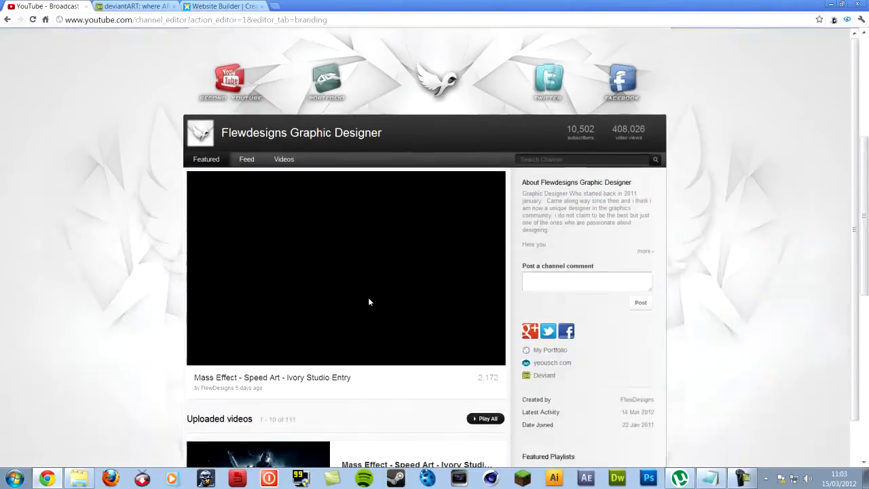
scroll(534, 193, up, 4)
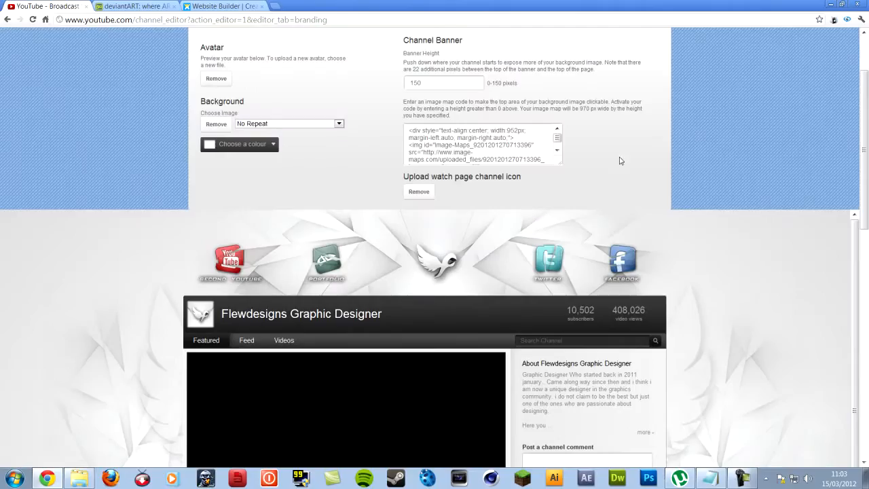
scroll(620, 158, up, 2)
click(643, 76)
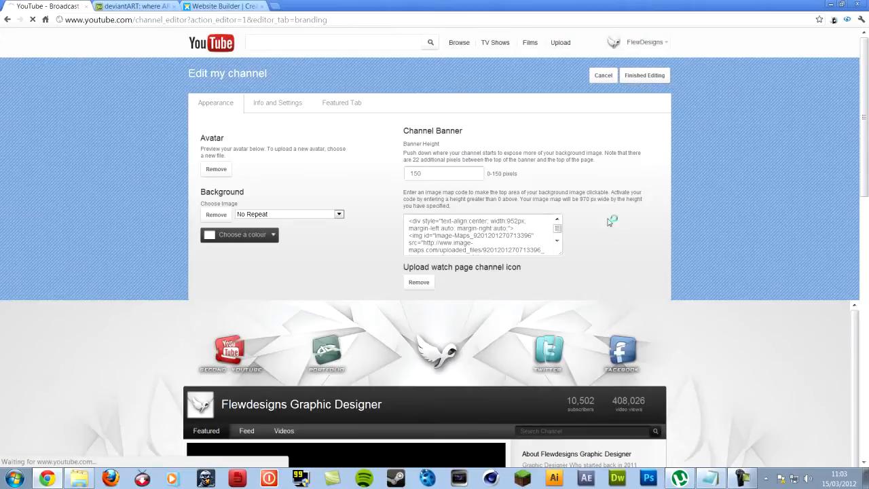
scroll(486, 286, down, 1)
scroll(486, 286, down, 1)
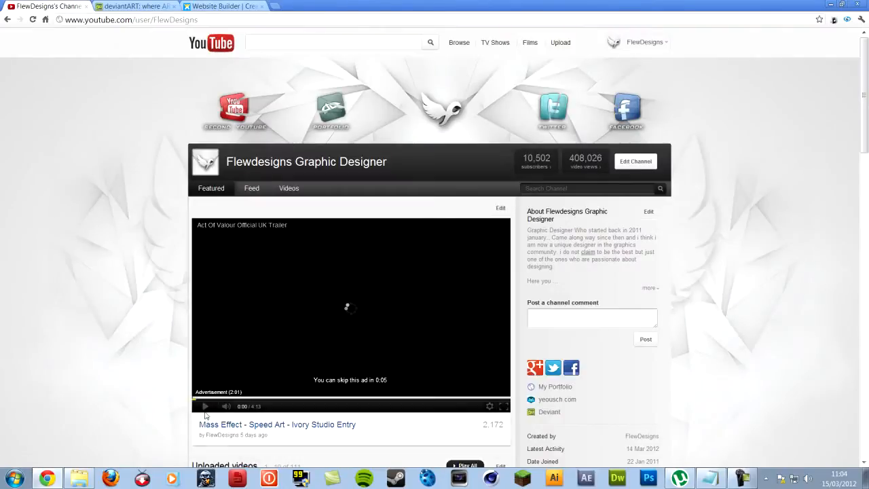
click(202, 408)
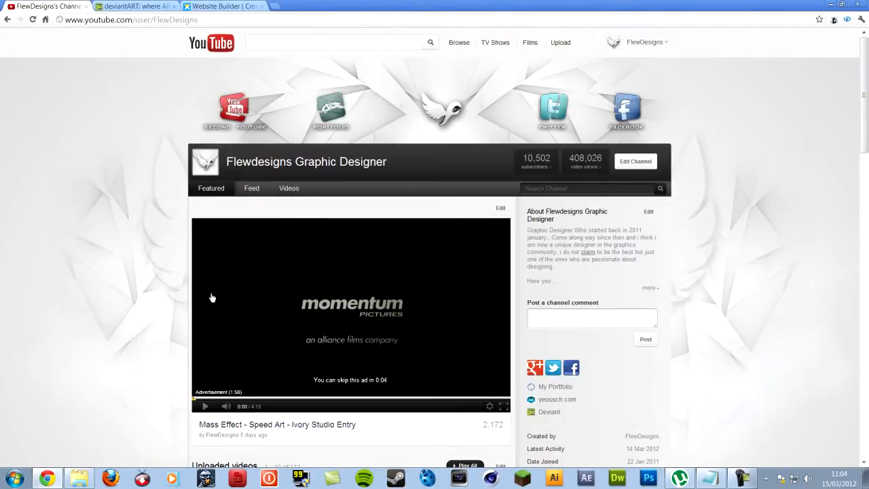
scroll(745, 288, down, 2)
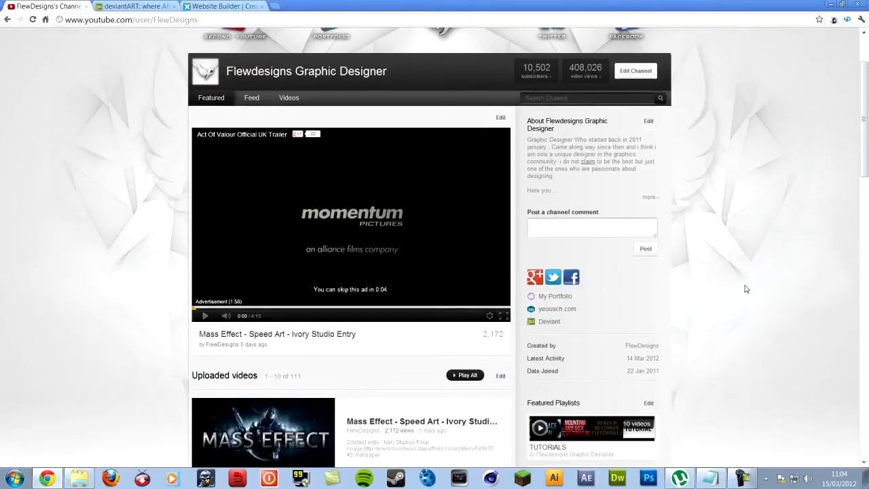
scroll(745, 288, down, 3)
scroll(744, 288, down, 3)
scroll(744, 290, down, 2)
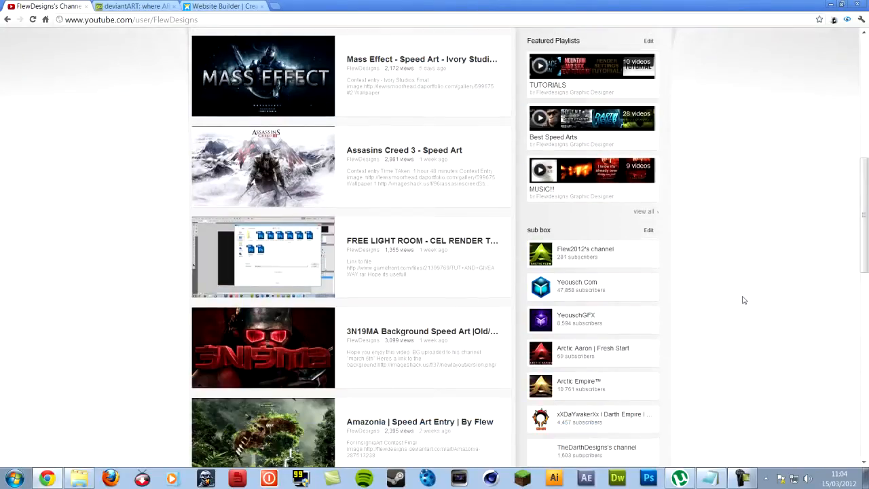
scroll(743, 296, down, 2)
scroll(745, 292, up, 6)
scroll(747, 293, up, 4)
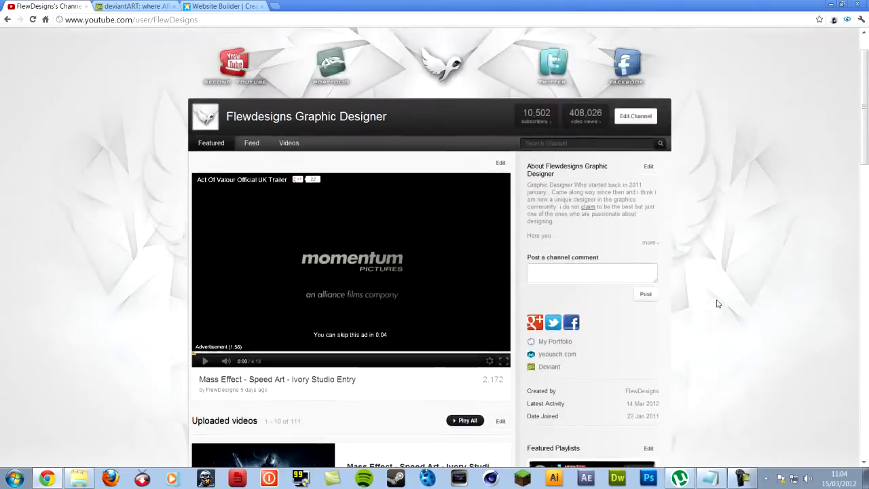
scroll(767, 293, up, 2)
scroll(734, 327, down, 6)
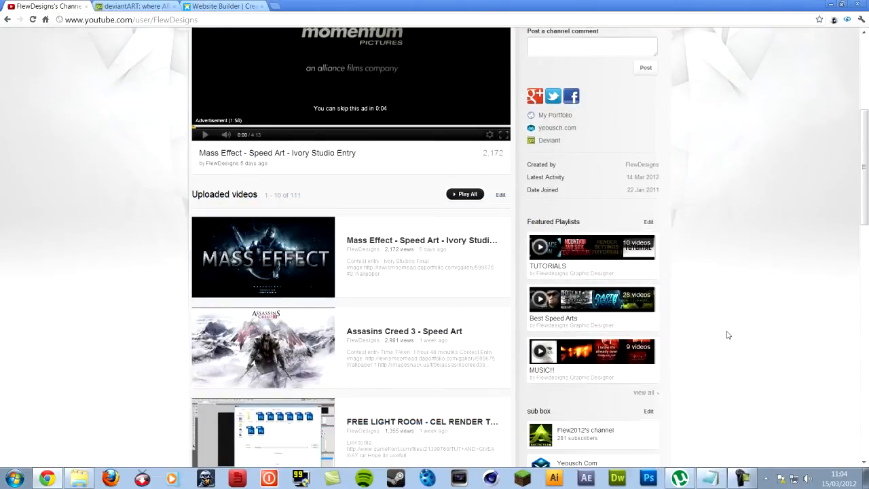
scroll(727, 332, up, 1)
right_click(727, 332)
click(731, 308)
scroll(101, 295, up, 5)
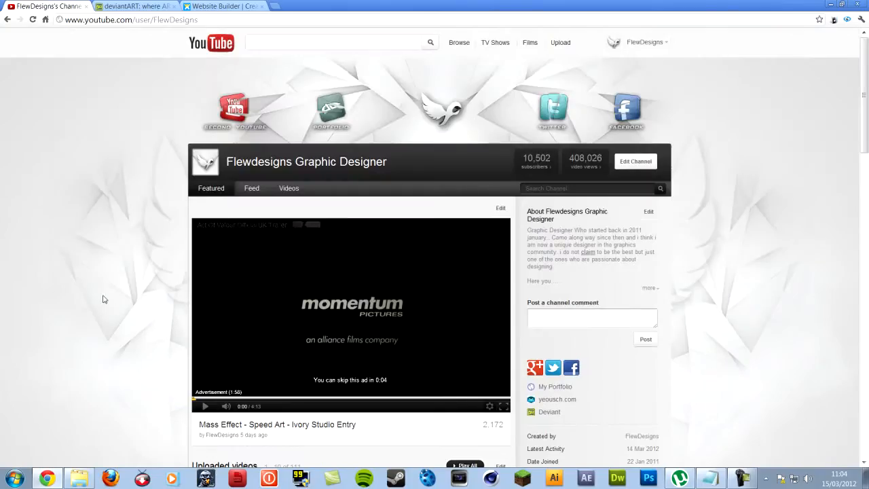
scroll(120, 287, down, 2)
scroll(679, 208, up, 1)
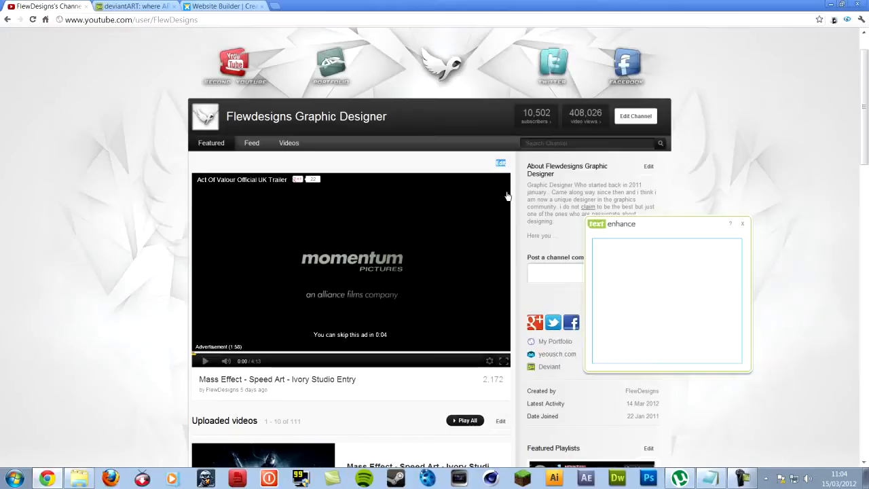
click(741, 223)
scroll(426, 283, down, 2)
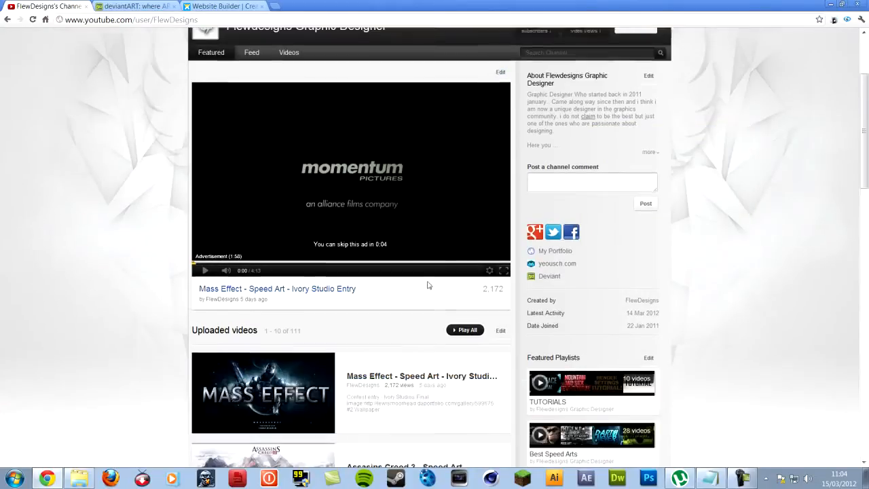
scroll(340, 289, down, 5)
scroll(249, 292, down, 8)
scroll(248, 291, up, 4)
scroll(271, 305, up, 6)
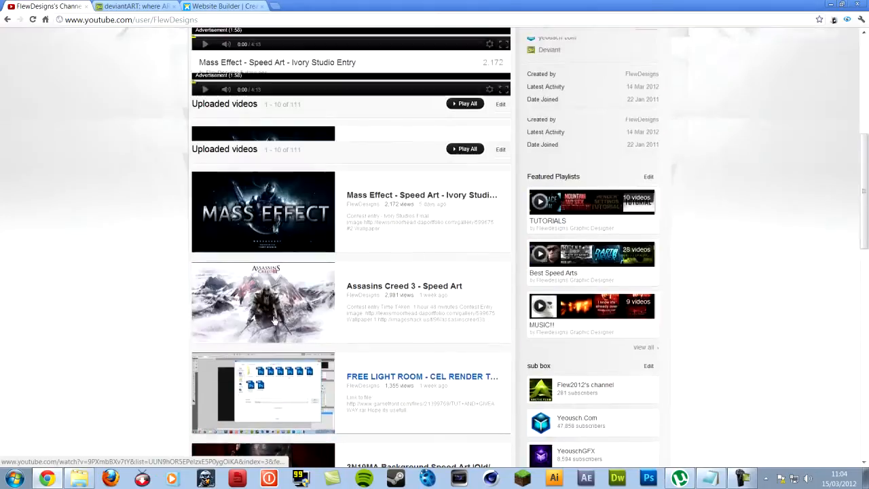
scroll(303, 330, up, 8)
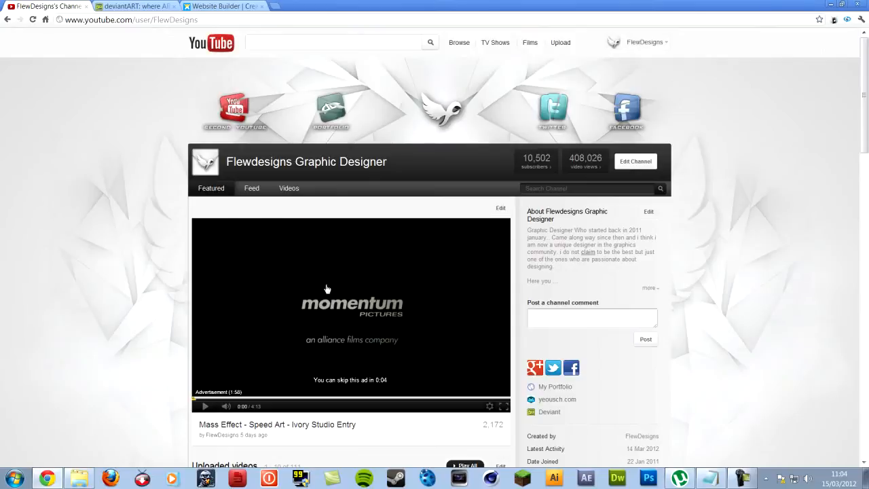
scroll(104, 266, down, 2)
scroll(104, 266, down, 1)
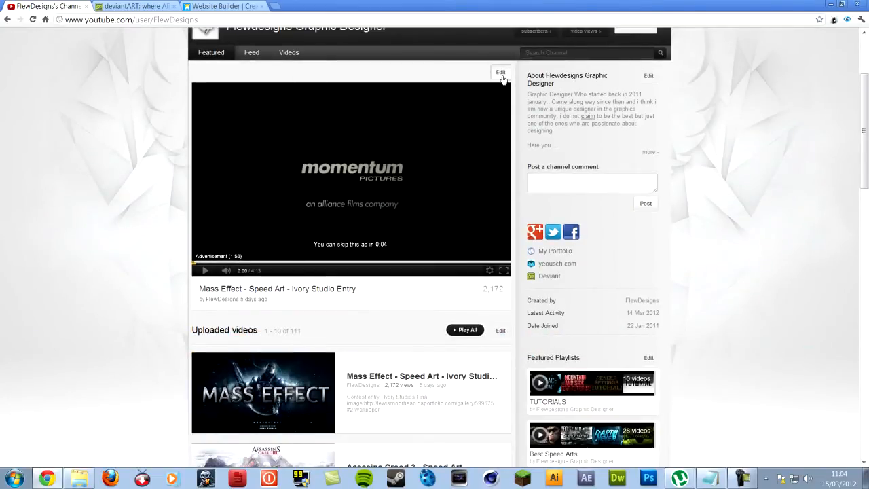
click(502, 79)
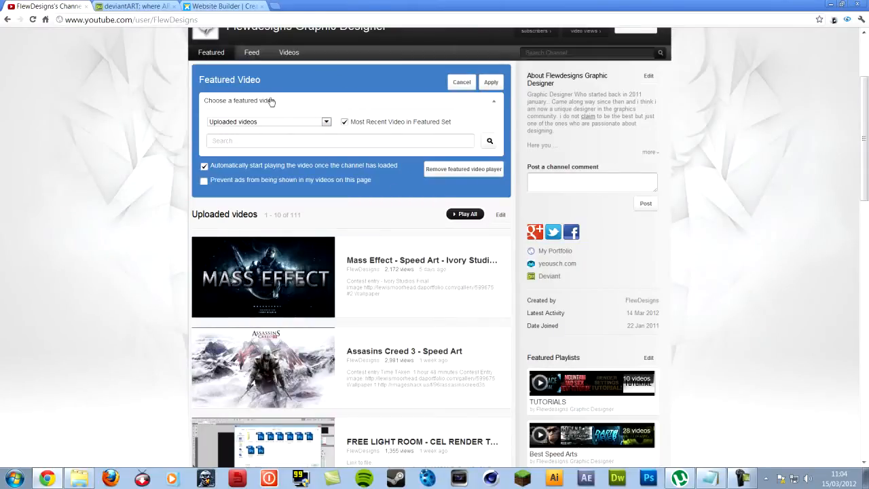
- Keep Uploaded videos as the featured video source with Most Recent and apply the settings
click(326, 123)
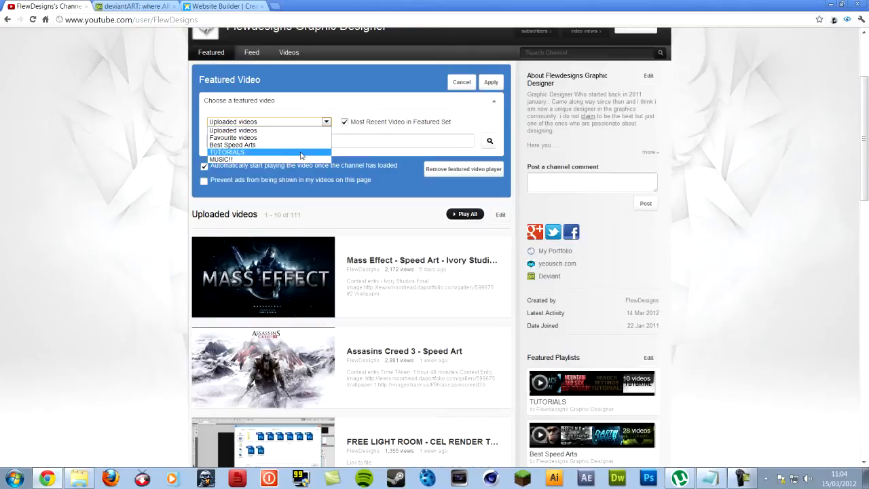
click(280, 130)
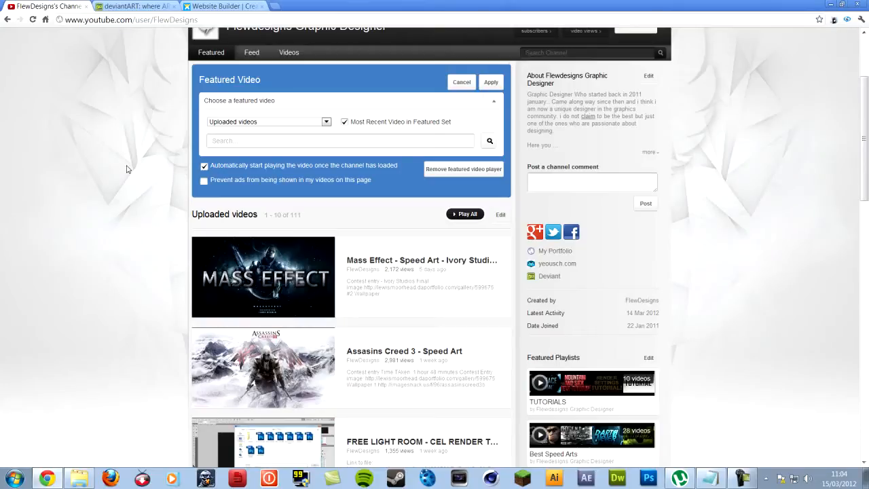
right_click(346, 124)
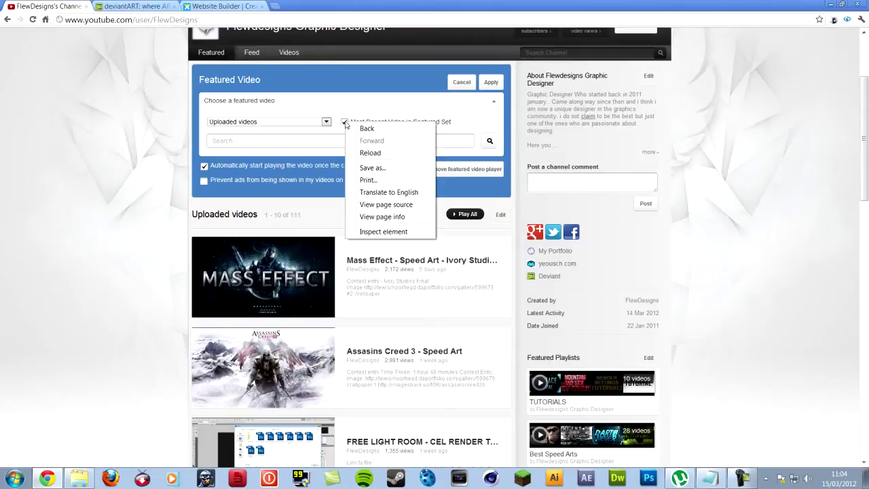
click(137, 136)
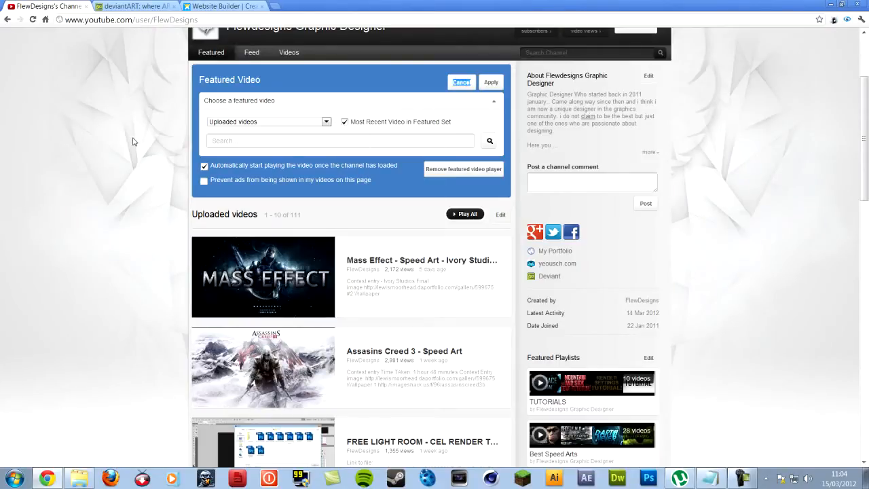
scroll(368, 296, down, 3)
scroll(372, 287, down, 3)
scroll(380, 285, up, 1)
scroll(378, 279, up, 5)
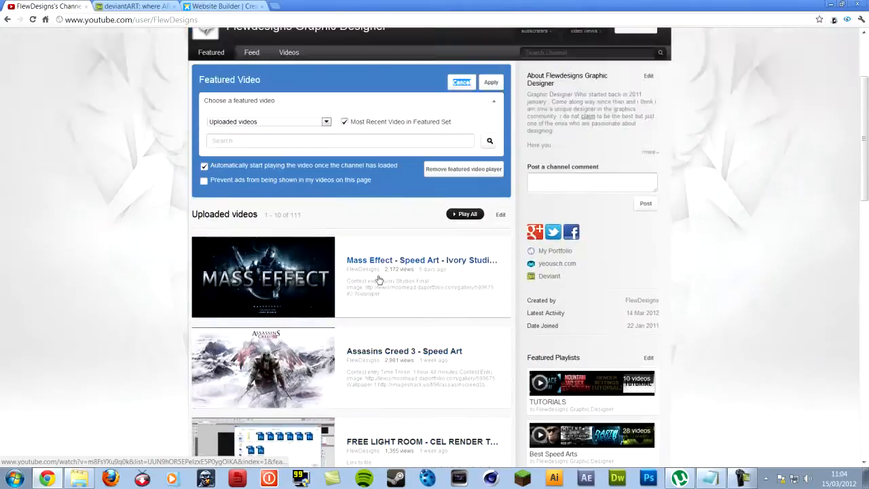
scroll(379, 280, down, 4)
scroll(378, 281, up, 1)
scroll(378, 281, up, 3)
scroll(378, 281, up, 2)
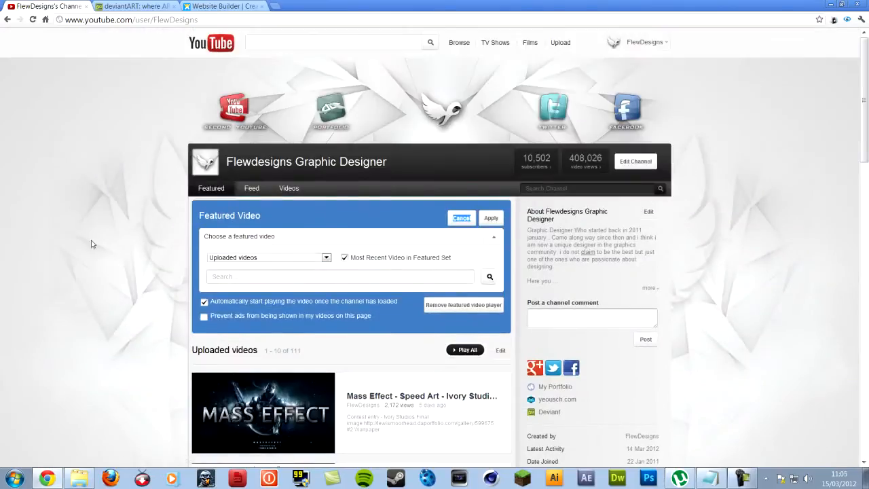
click(489, 219)
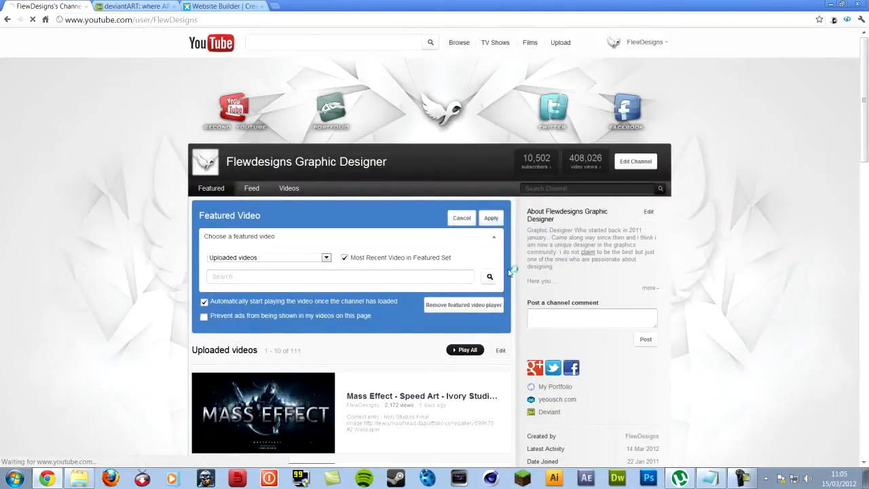
scroll(370, 234, down, 2)
scroll(377, 143, down, 3)
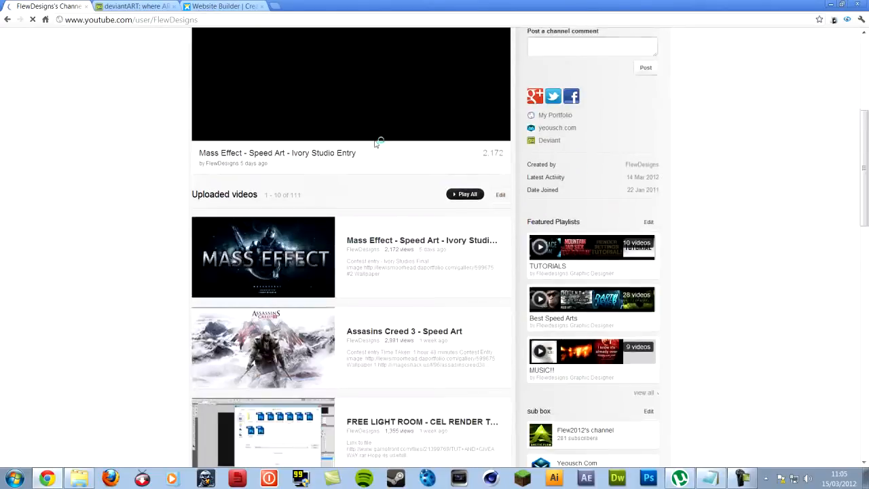
scroll(377, 143, down, 1)
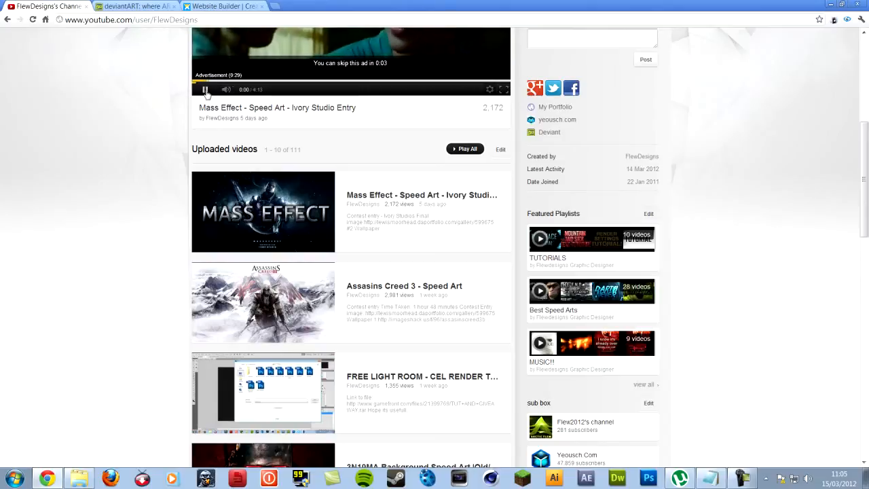
- Set the section under the featured video to the Uploaded videos playlist and apply
click(205, 90)
click(501, 150)
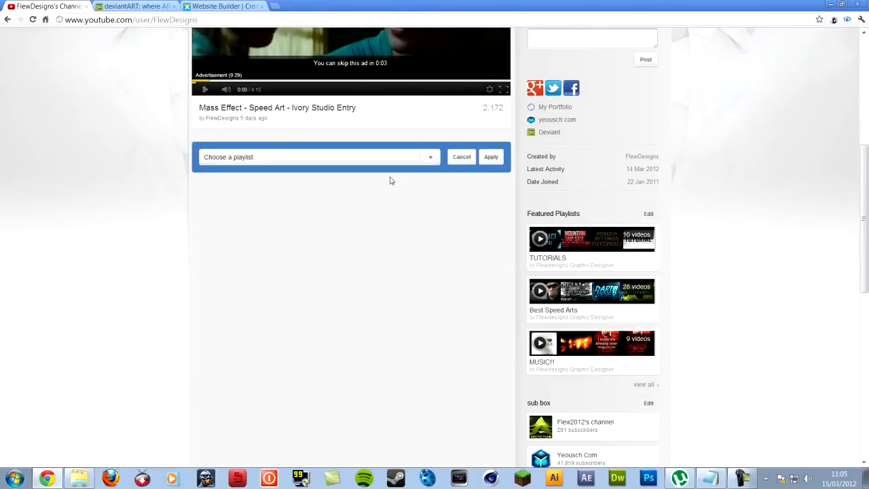
click(432, 160)
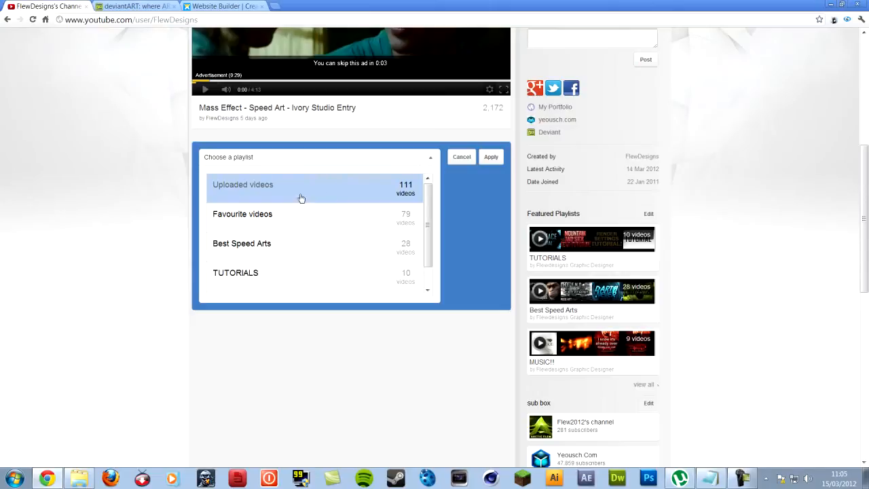
click(490, 157)
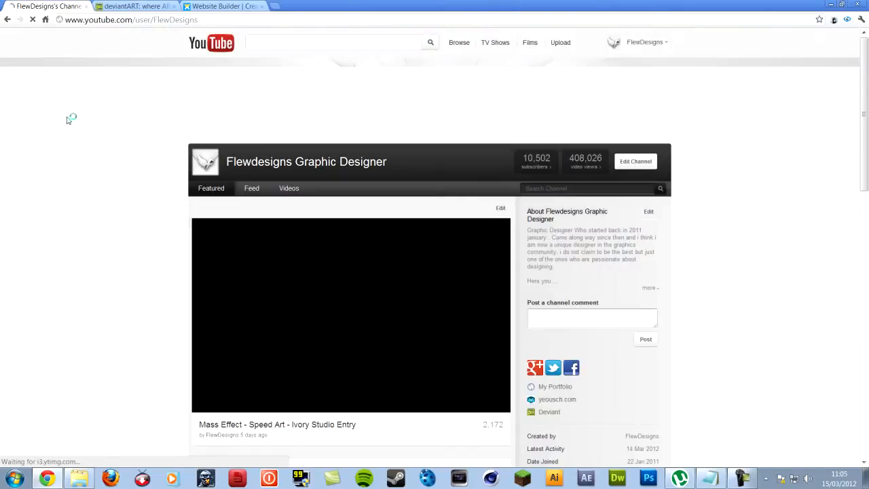
scroll(339, 223, down, 5)
scroll(359, 223, up, 3)
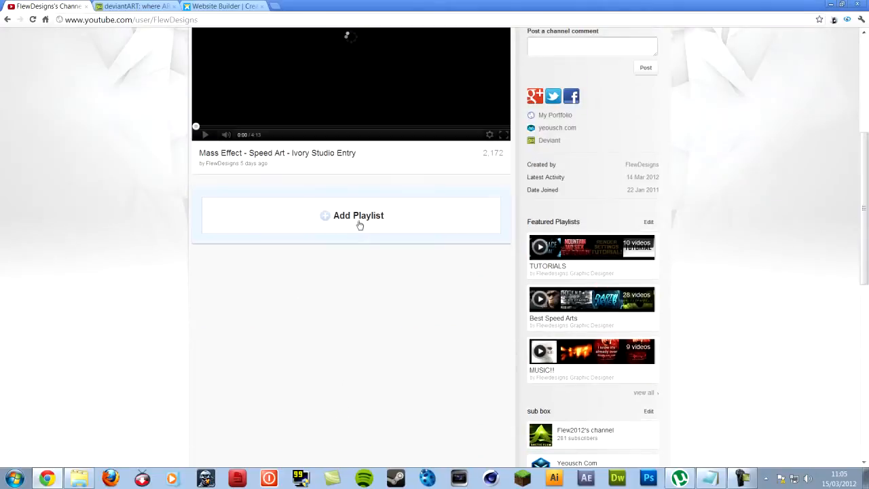
- Add a playlist to the empty section, choosing Uploaded videos, and apply it
click(356, 222)
click(350, 203)
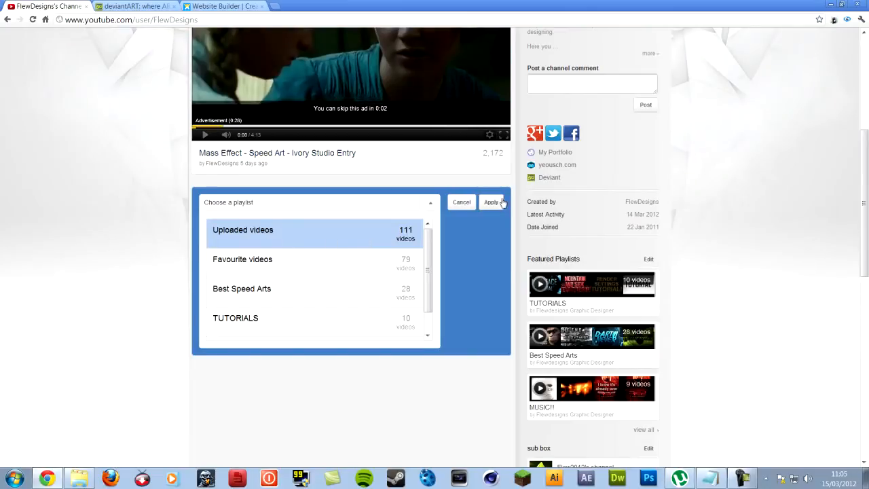
click(462, 202)
click(363, 226)
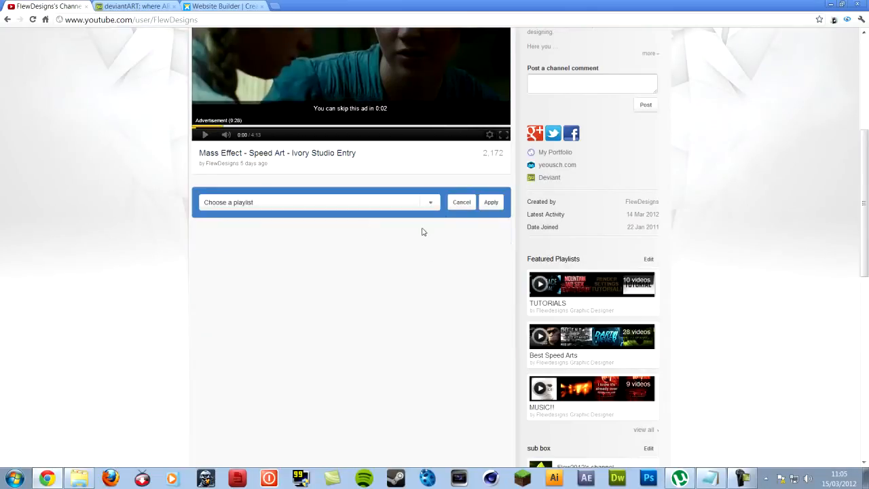
click(414, 206)
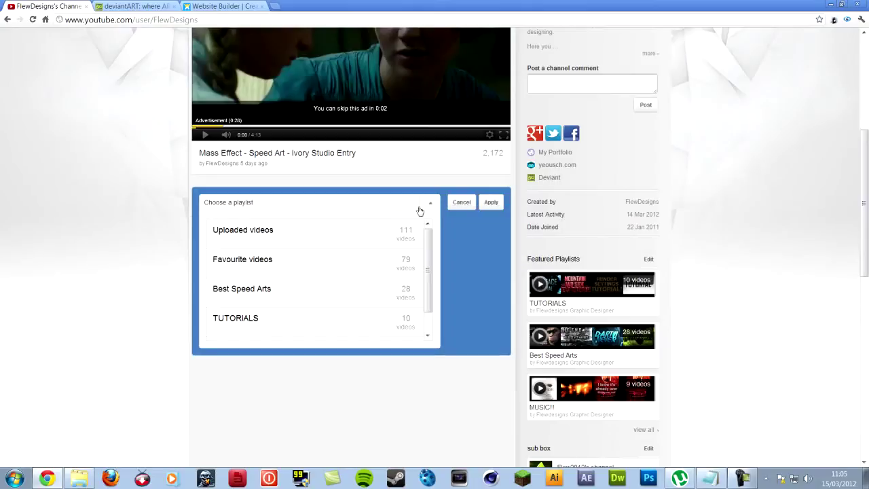
click(275, 244)
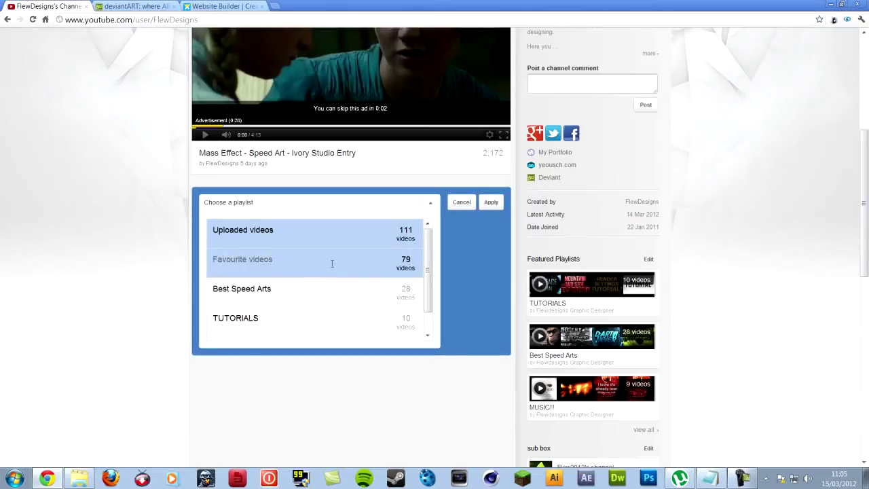
click(491, 202)
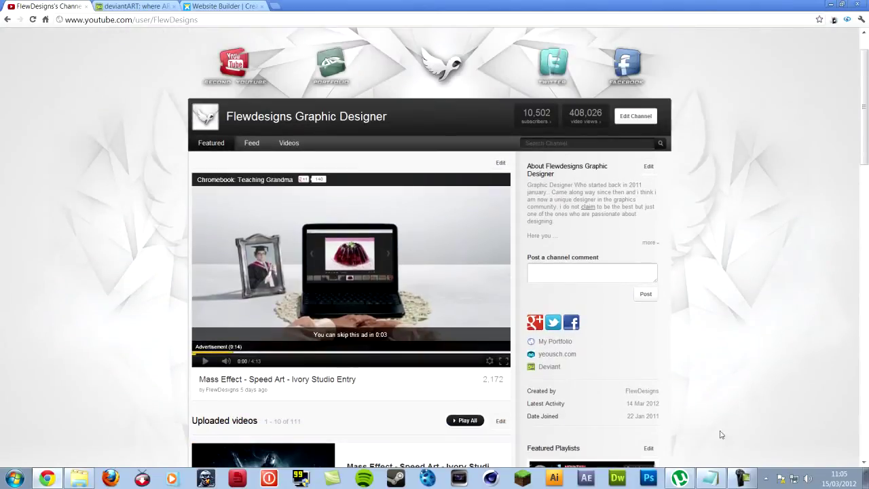
click(711, 481)
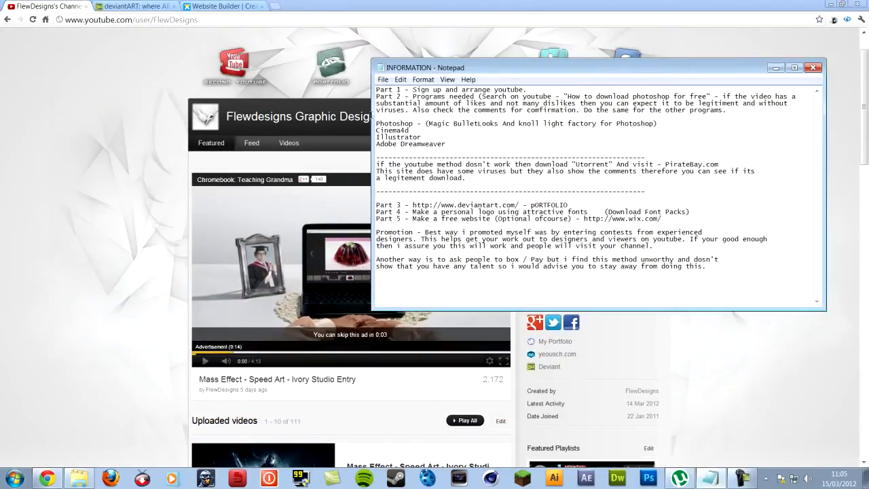
click(310, 5)
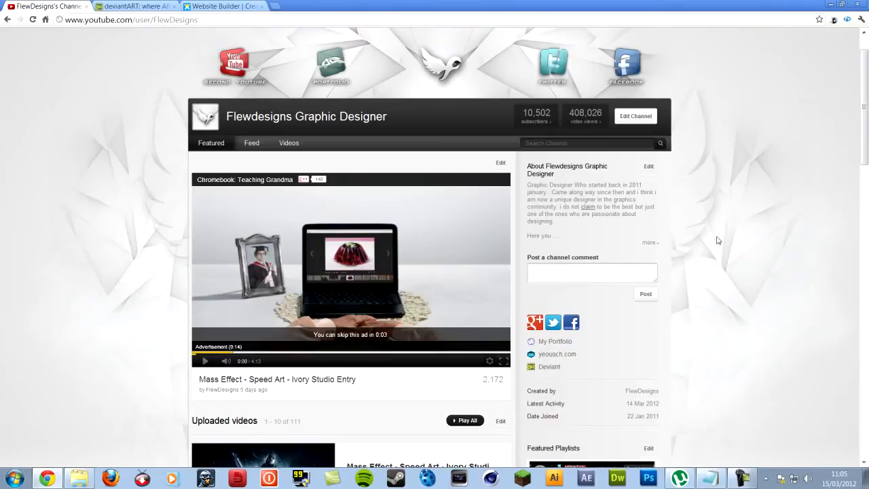
scroll(717, 240, up, 1)
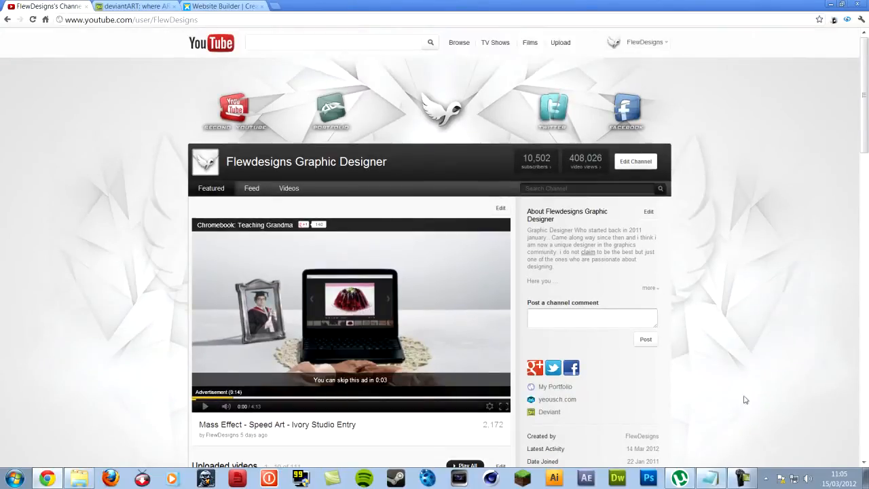
click(711, 479)
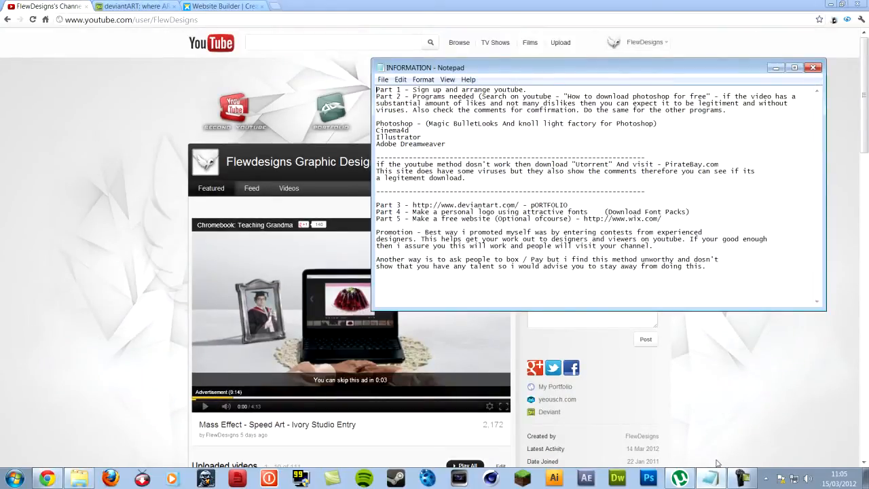
click(711, 480)
click(283, 39)
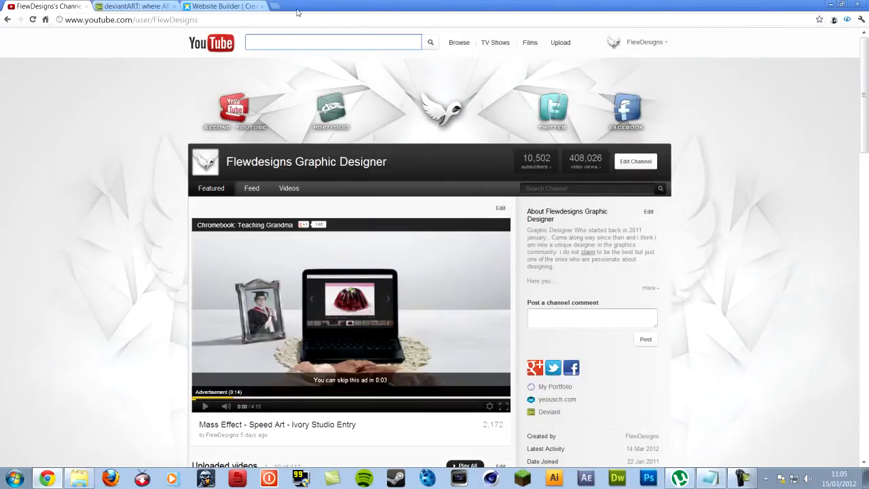
text(how to download p)
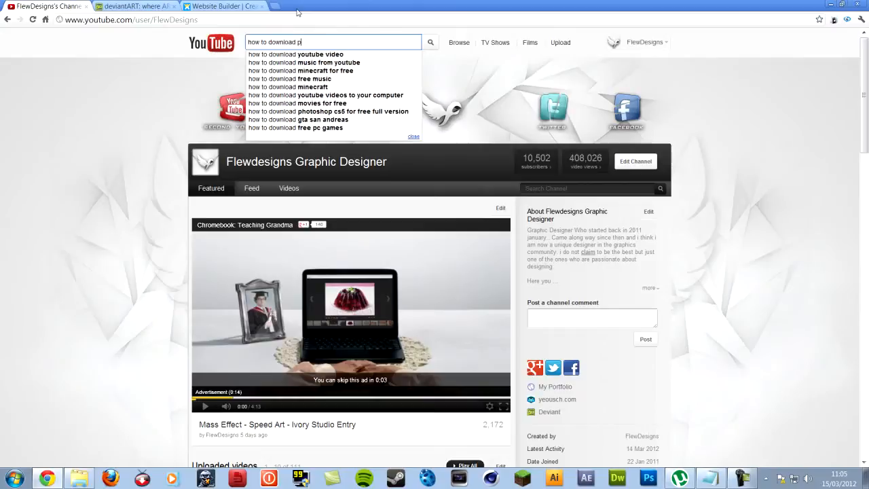
text(hotoshop )
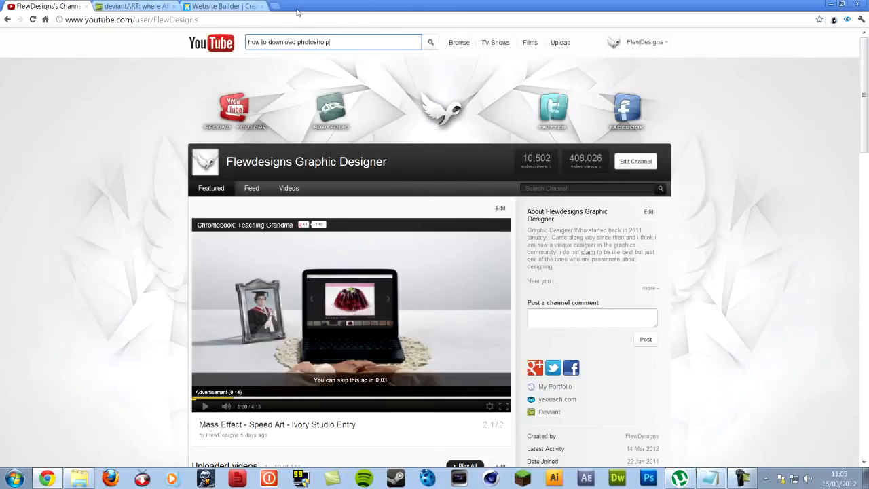
text(for free)
- Run the YouTube search for 'how to download photoshop for free'
key(Return)
scroll(151, 165, down, 5)
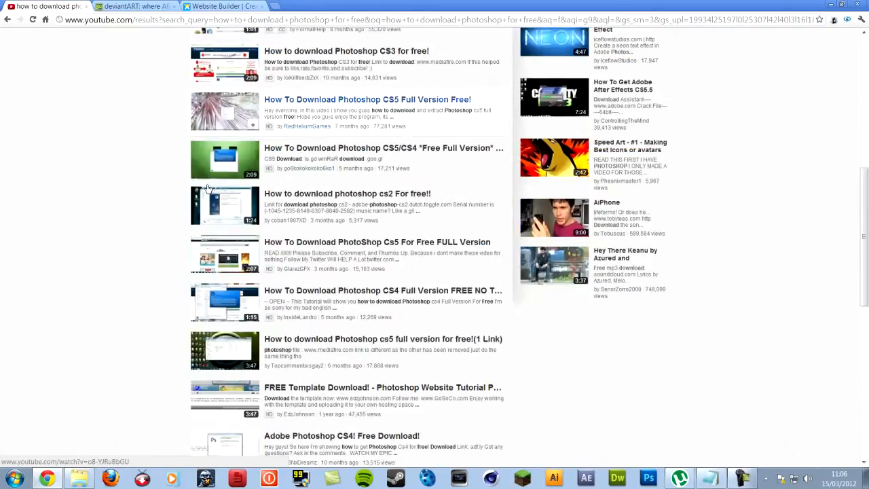
scroll(151, 165, down, 3)
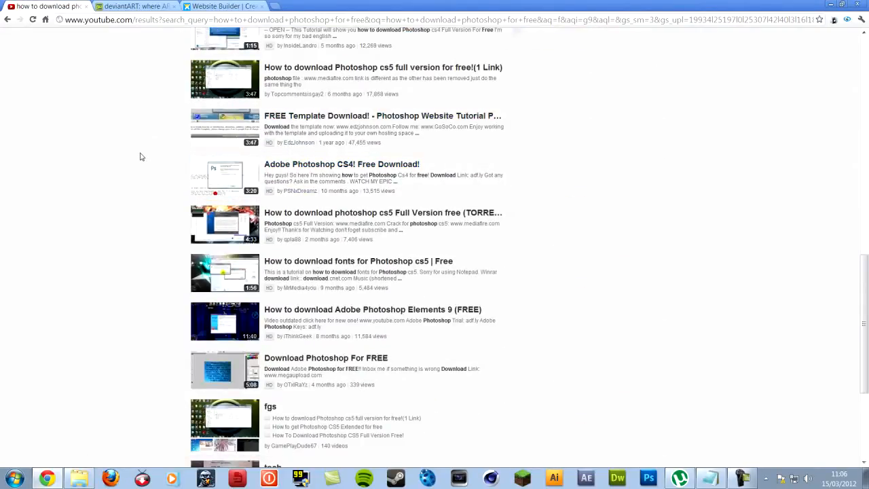
scroll(125, 141, up, 1)
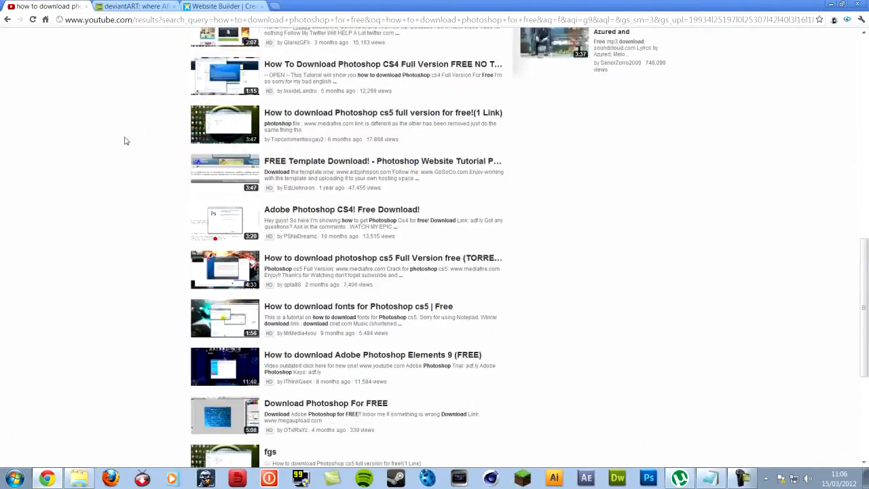
scroll(125, 140, up, 4)
scroll(125, 142, up, 2)
scroll(125, 142, up, 3)
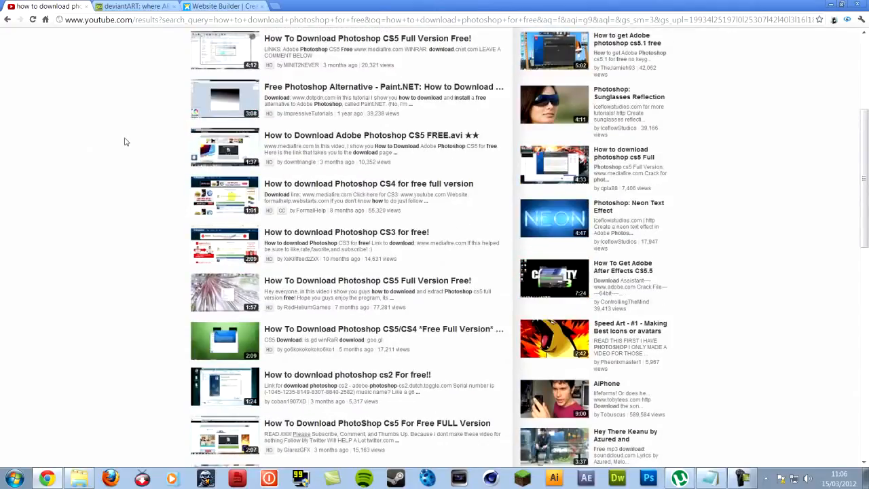
scroll(126, 140, up, 2)
scroll(127, 138, up, 1)
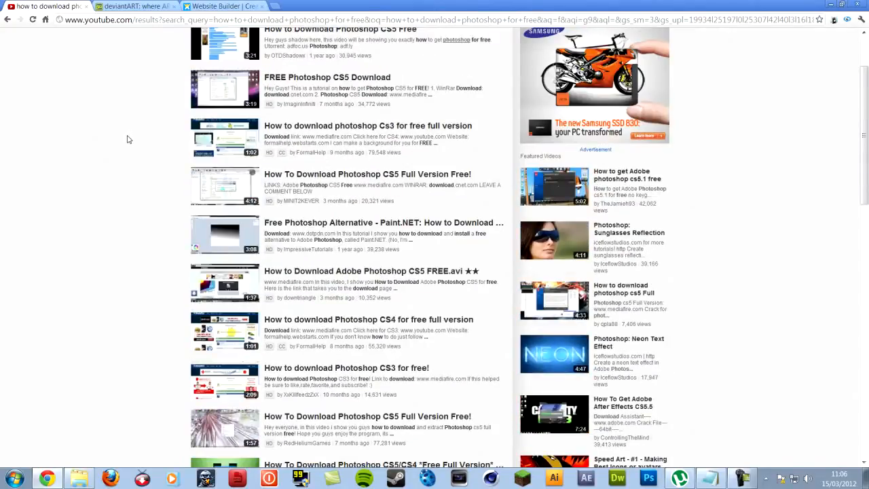
scroll(128, 142, up, 2)
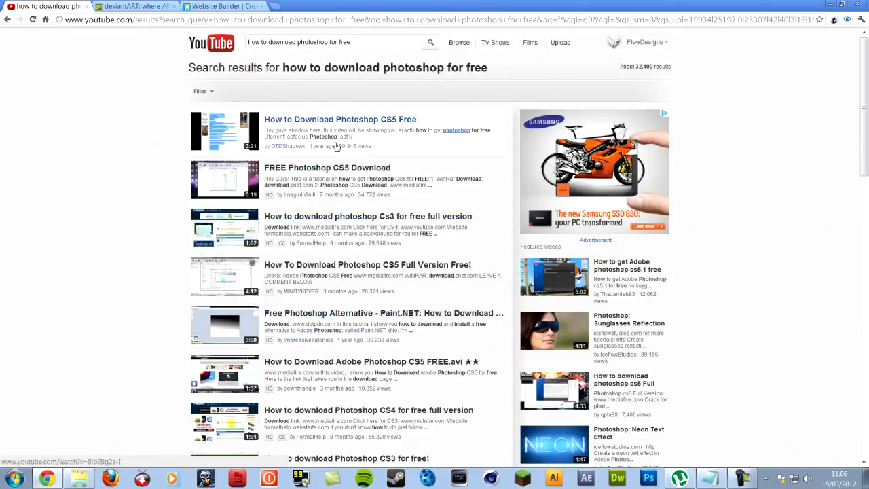
click(331, 170)
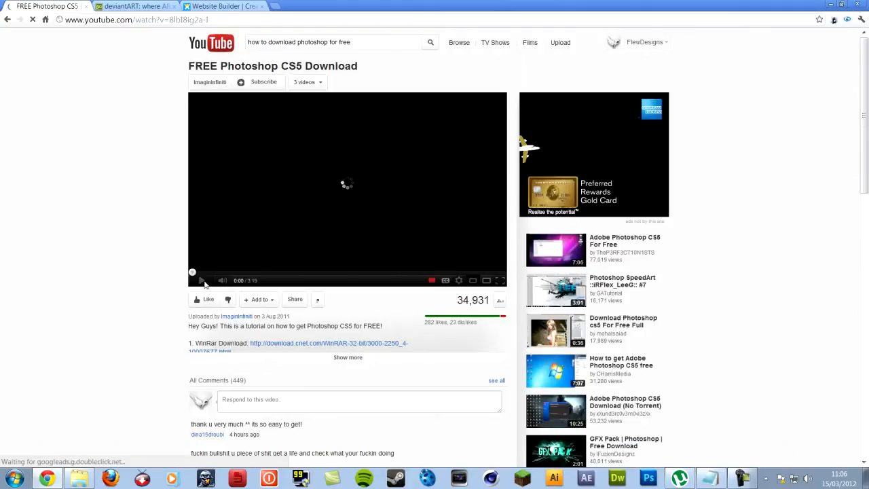
click(202, 280)
scroll(107, 252, down, 1)
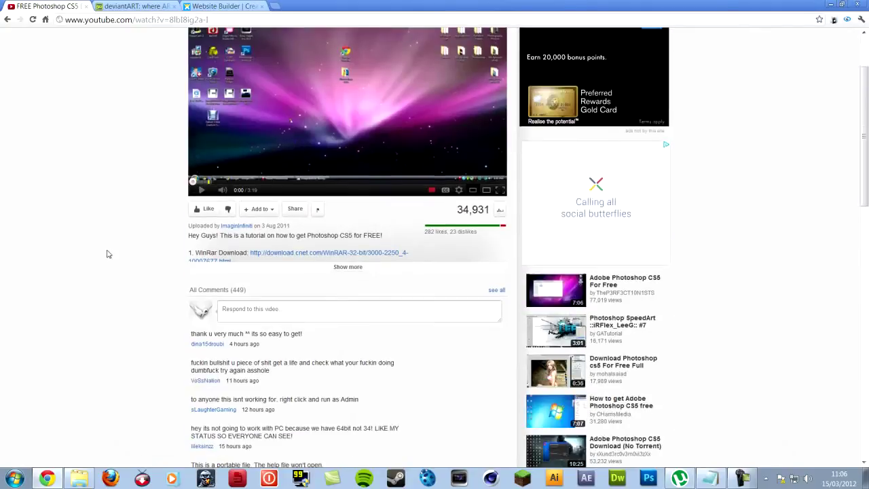
mouse_move(426, 249)
mouse_down()
mouse_move(444, 232)
mouse_move(462, 246)
mouse_up()
click(460, 232)
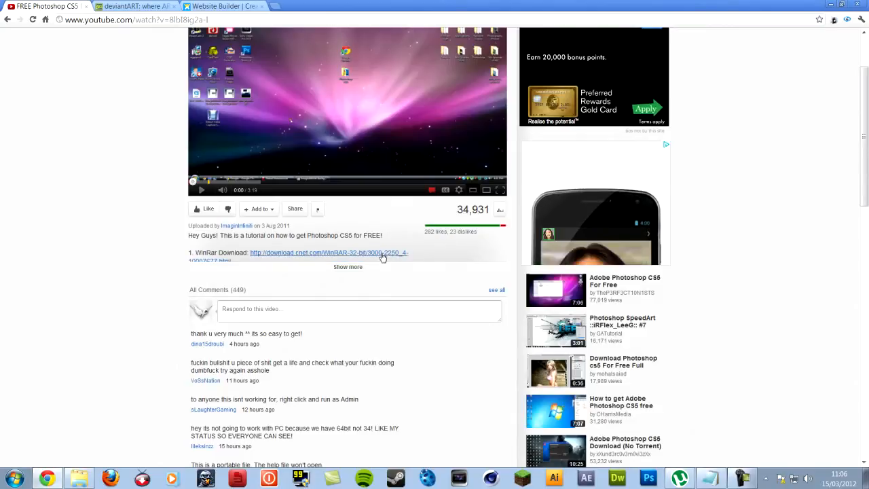
scroll(387, 251, down, 2)
scroll(391, 255, down, 2)
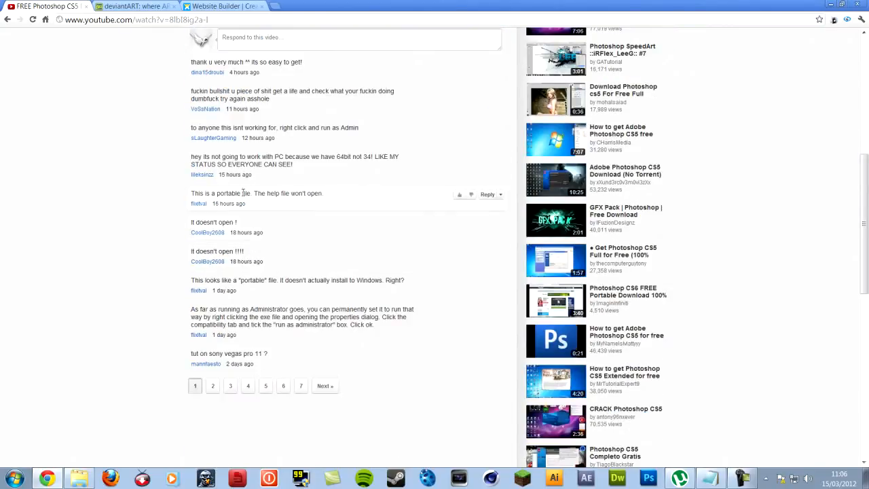
scroll(459, 252, up, 5)
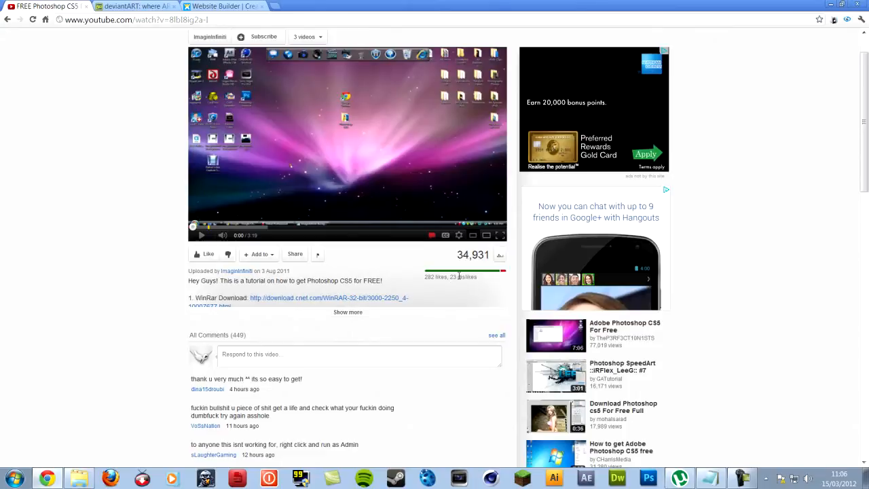
scroll(467, 253, down, 2)
scroll(357, 200, down, 1)
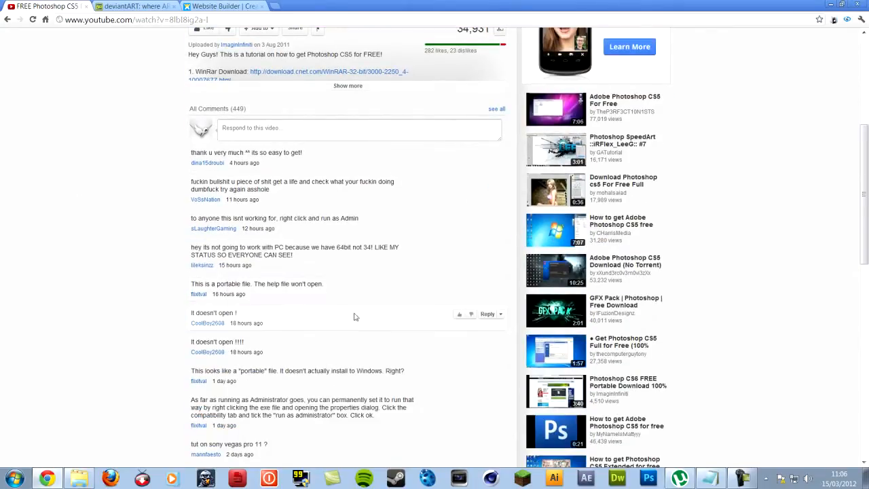
drag(249, 284, 215, 284)
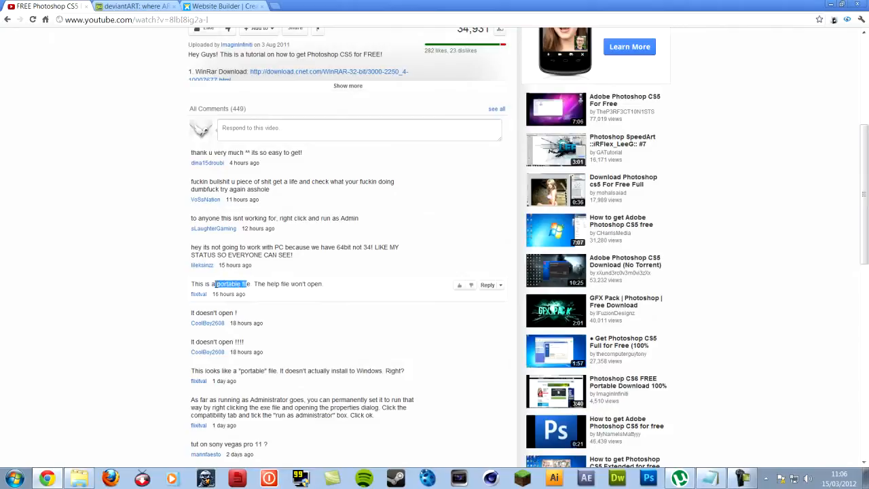
scroll(116, 210, up, 2)
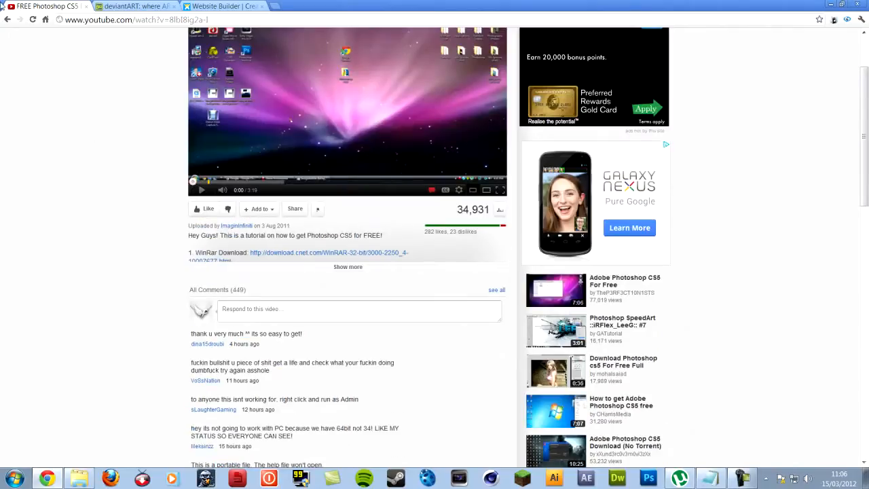
scroll(191, 238, down, 3)
click(192, 238)
scroll(191, 239, down, 3)
scroll(136, 197, up, 3)
scroll(136, 200, up, 3)
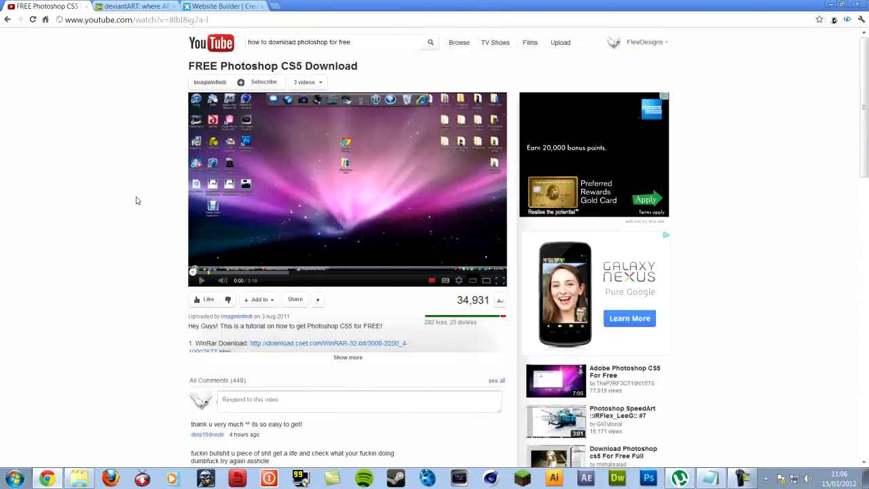
click(8, 19)
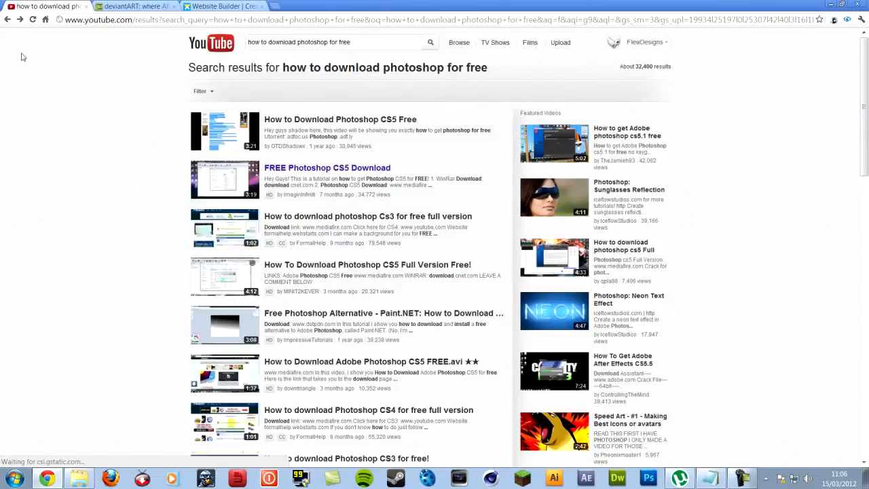
- View the How to Download Photoshop CS5 Free video, then revise the search to a full download guide
click(332, 120)
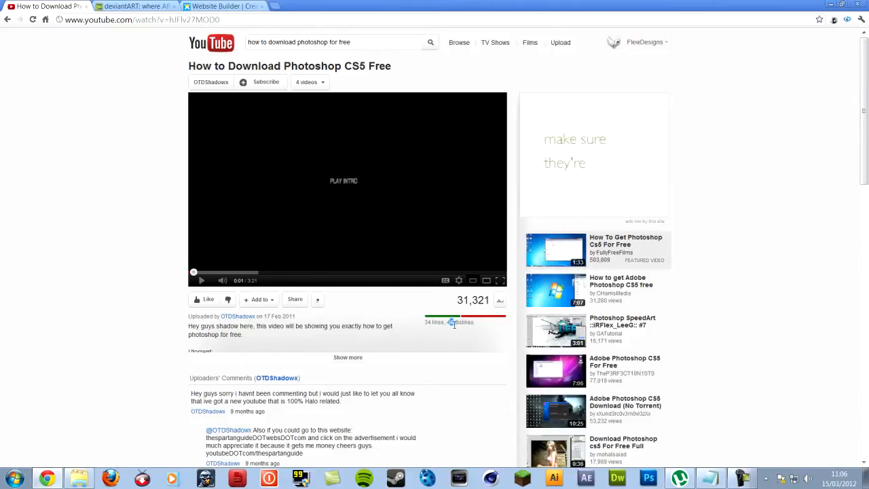
click(380, 39)
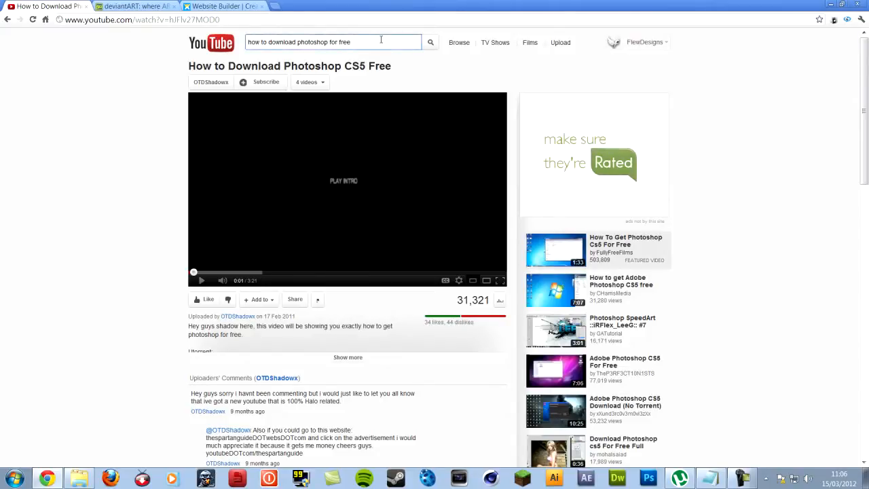
key(BackSpace)
key(BackSpace)
key(BackSpace)
key(BackSpace)
key(BackSpace)
key(BackSpace)
key(BackSpace)
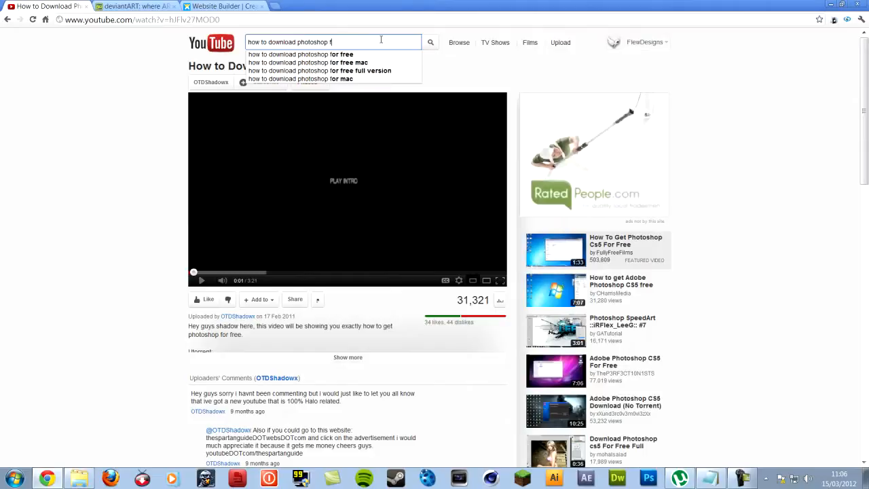
key(BackSpace)
text(full donwl)
key(BackSpace)
key(BackSpace)
key(BackSpace)
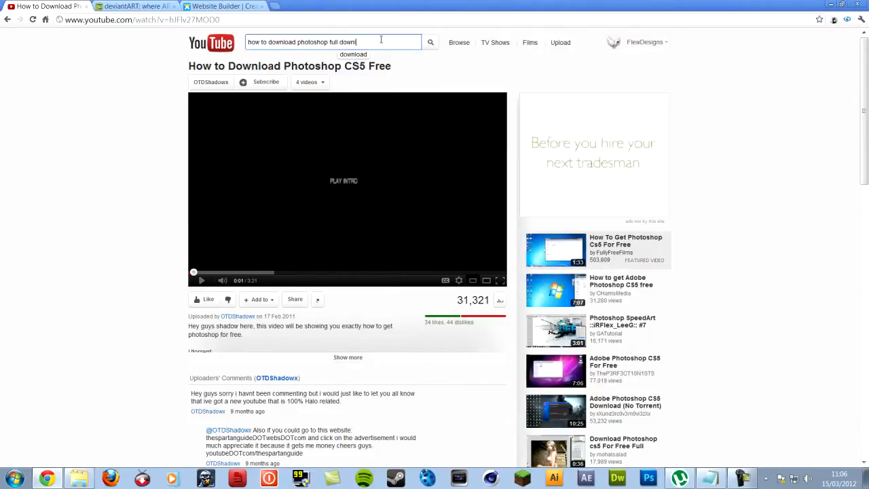
text(wnload guide)
key(Return)
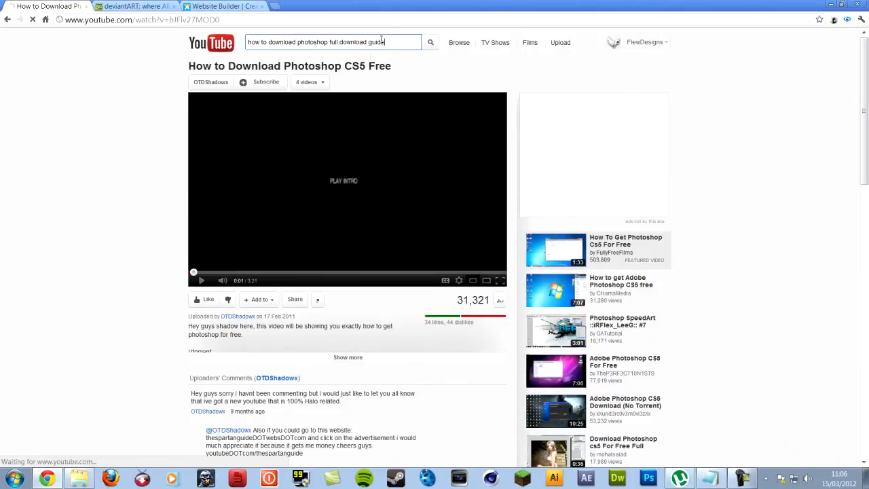
- Search instead for a full download tutorial and open the top Photoshop tutorial video
click(409, 39)
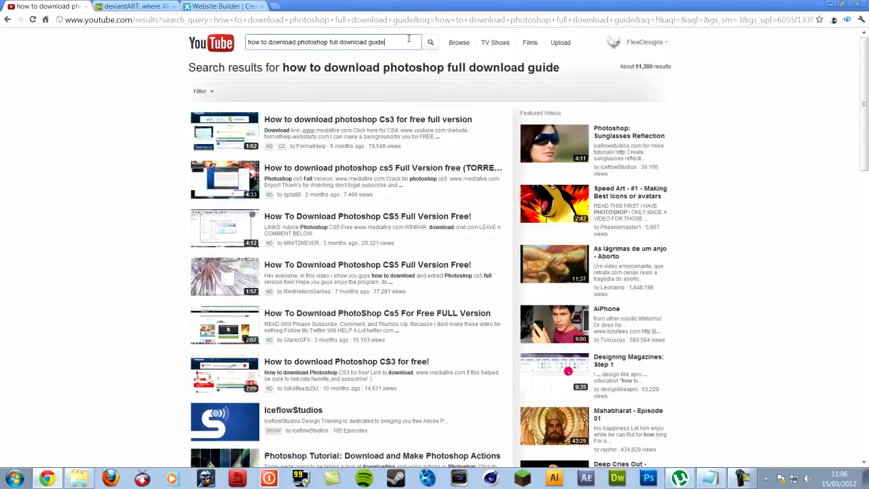
key(BackSpace)
key(BackSpace)
key(BackSpace)
text(tutoria)
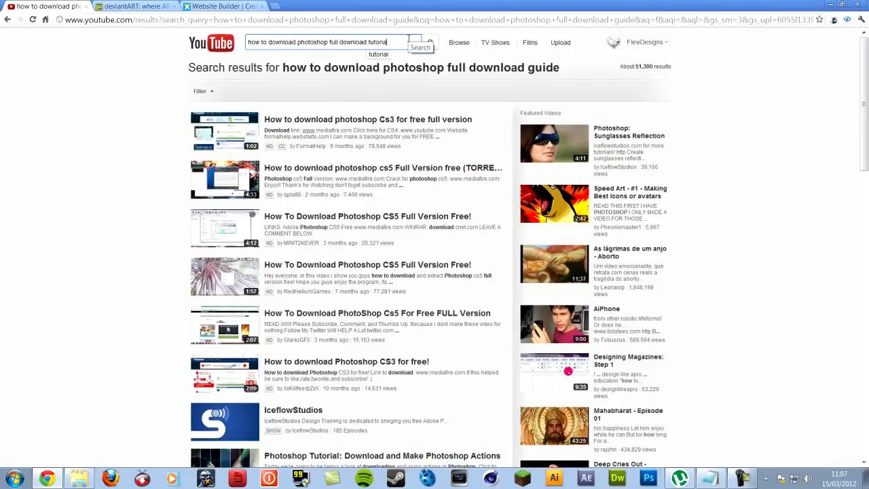
text(l)
key(Return)
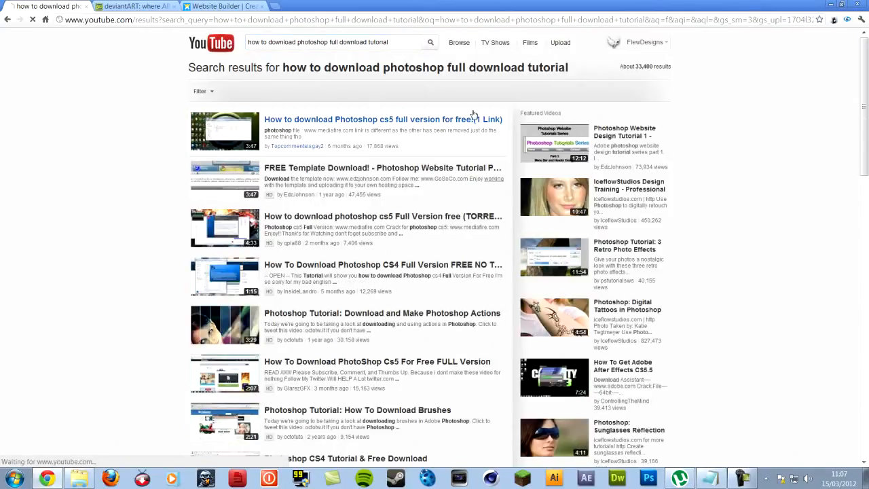
click(473, 117)
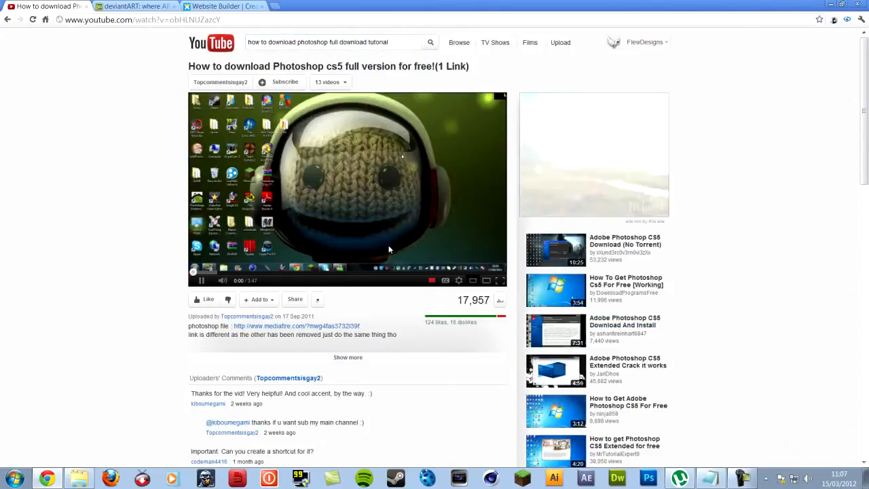
scroll(359, 276, down, 3)
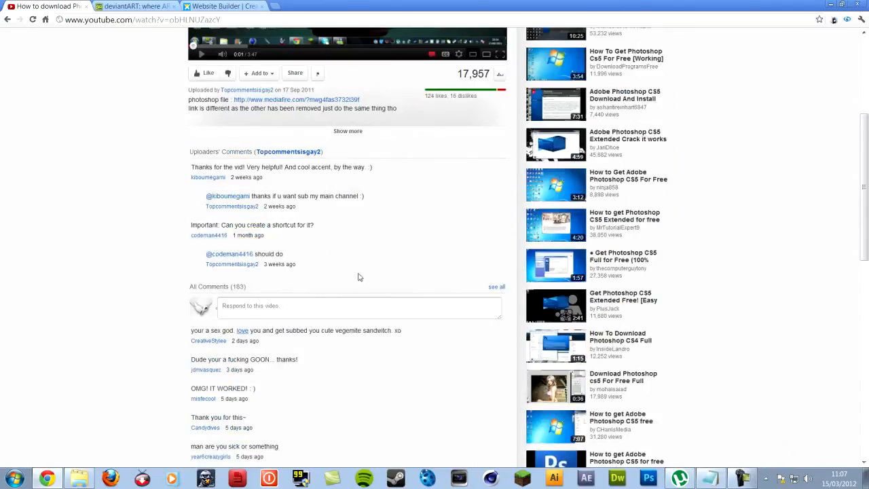
scroll(359, 276, down, 3)
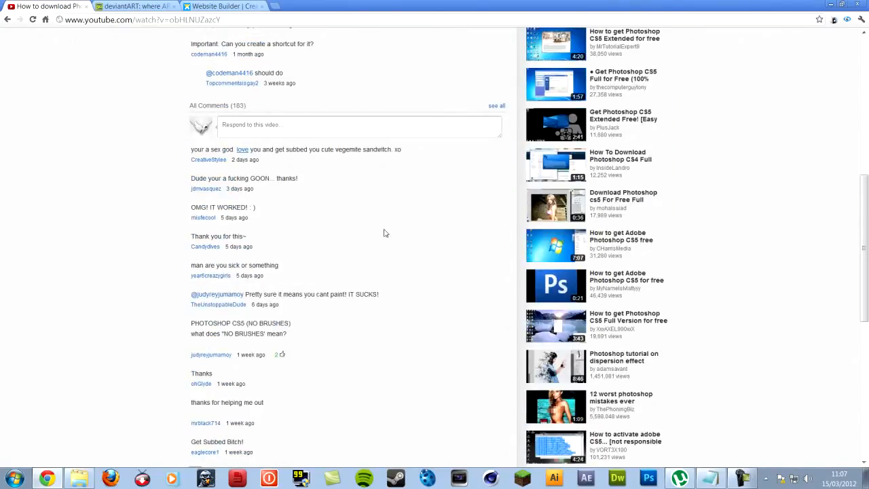
scroll(258, 295, down, 1)
scroll(249, 361, down, 1)
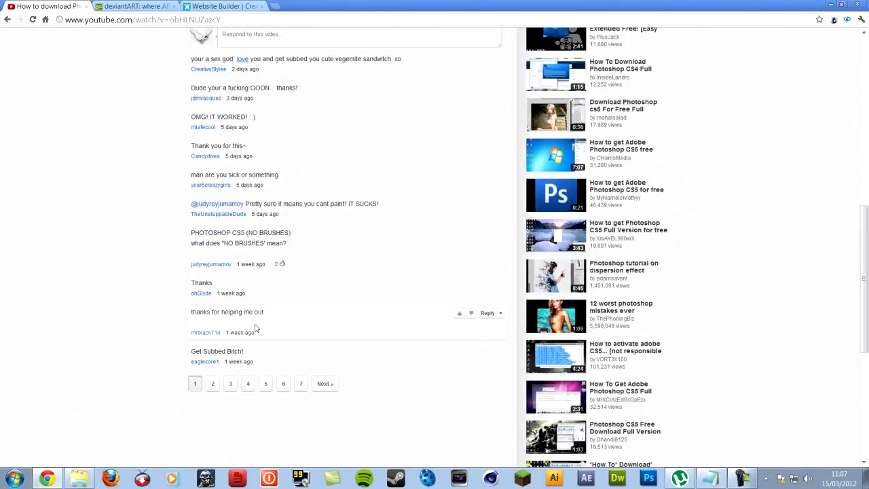
scroll(253, 330, up, 1)
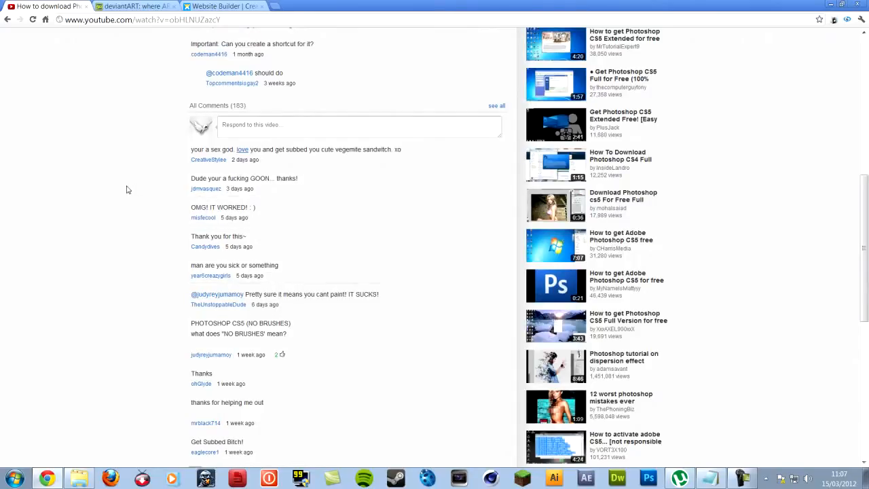
scroll(126, 190, up, 2)
scroll(50, 261, up, 3)
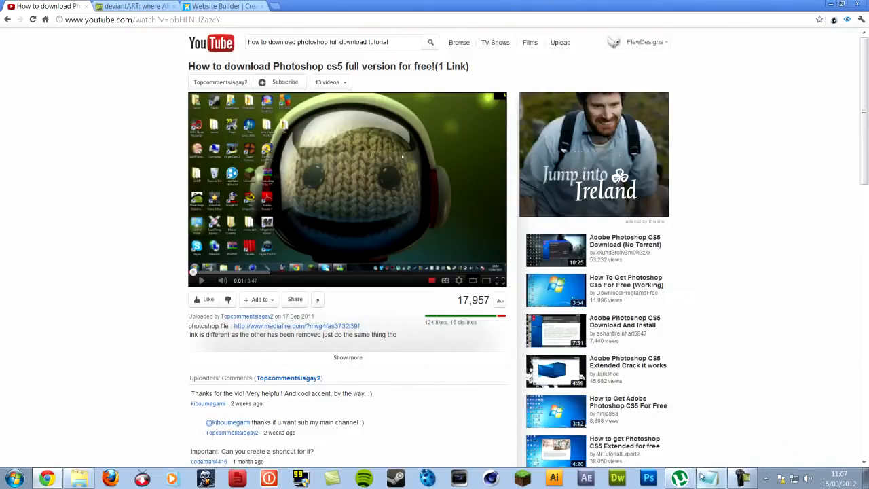
- Bring the INFORMATION notes forward and highlight the list of required programs
click(710, 477)
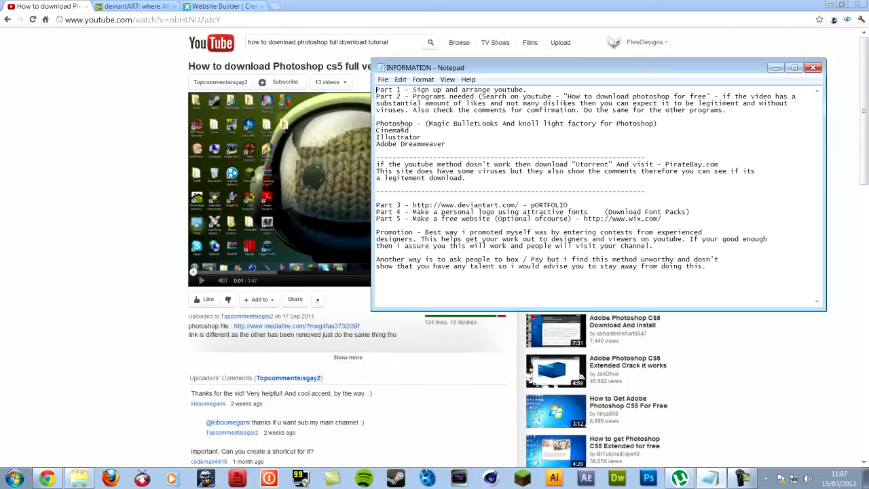
drag(418, 124, 379, 125)
click(408, 131)
drag(447, 143, 377, 137)
click(430, 143)
right_click(427, 124)
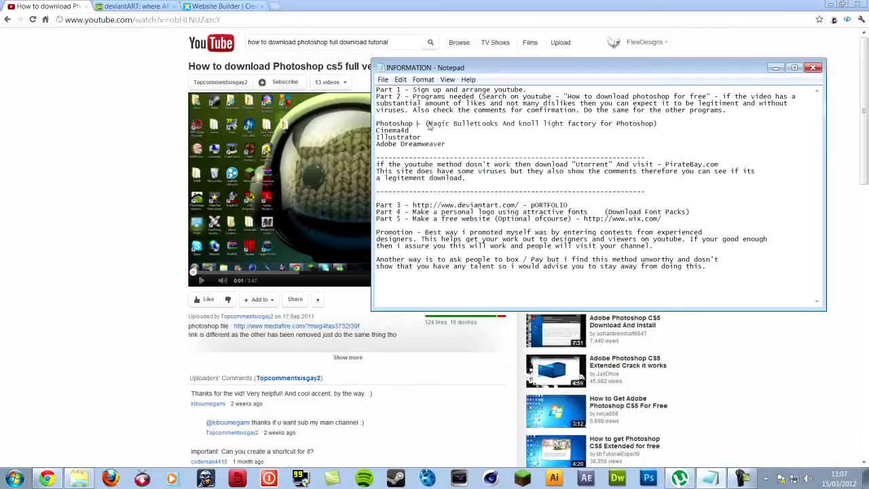
click(436, 63)
- Highlight the Photoshop plug-in lines, including Magic BulletLooks and knoll, and Cinema4d
drag(428, 124, 414, 131)
click(468, 135)
drag(432, 123, 517, 125)
click(471, 142)
drag(428, 124, 540, 124)
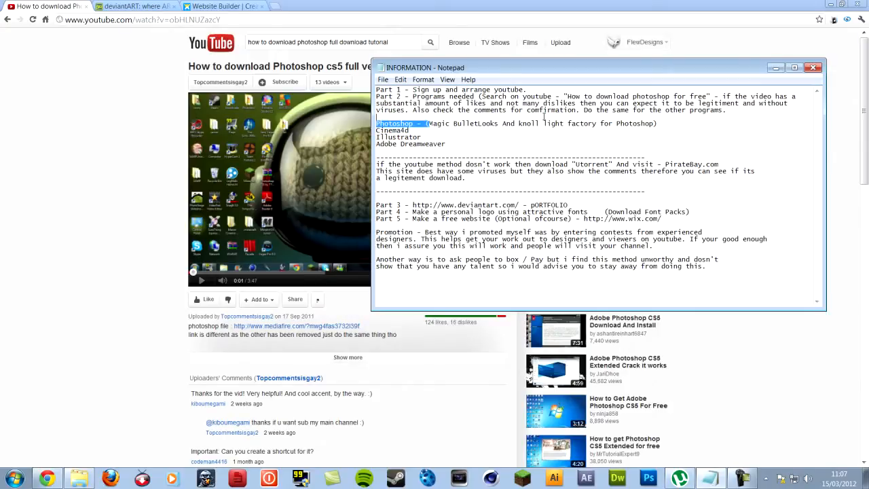
click(535, 132)
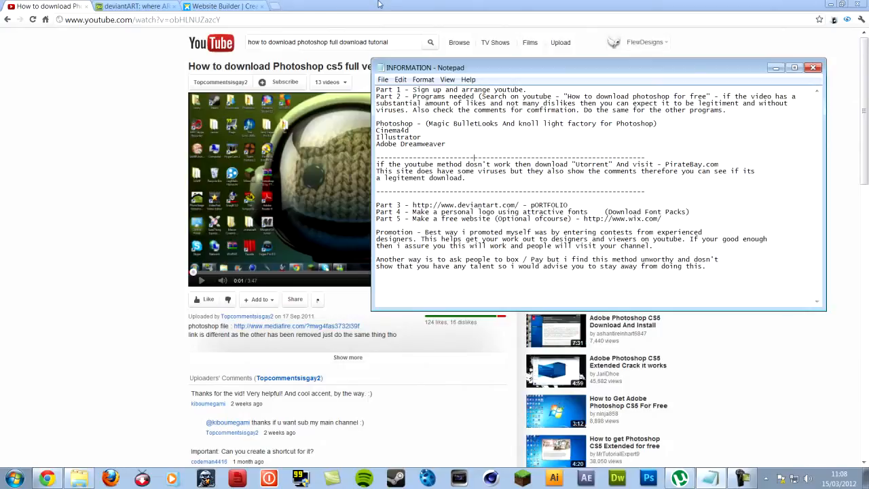
- In a new tab reach The Pirate Bay, search photoshop cs5 and open the Adobe Photoshop CS5 FULL torrent
click(274, 6)
text(utto)
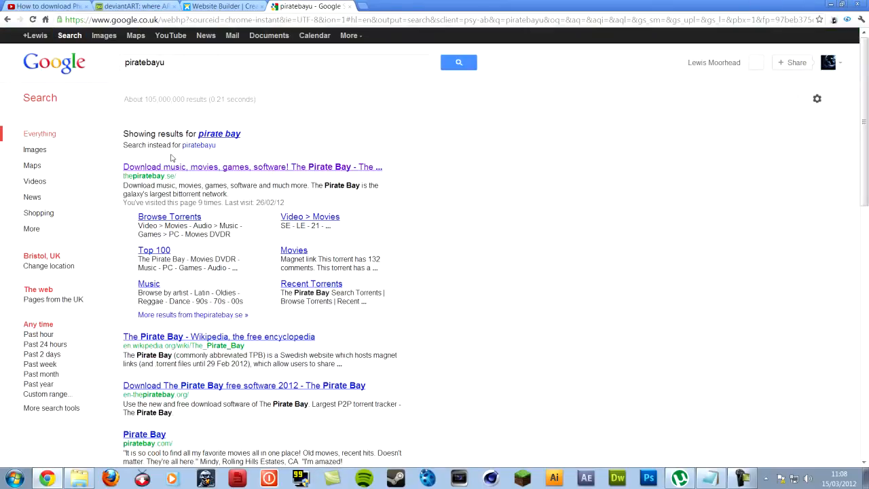
click(178, 167)
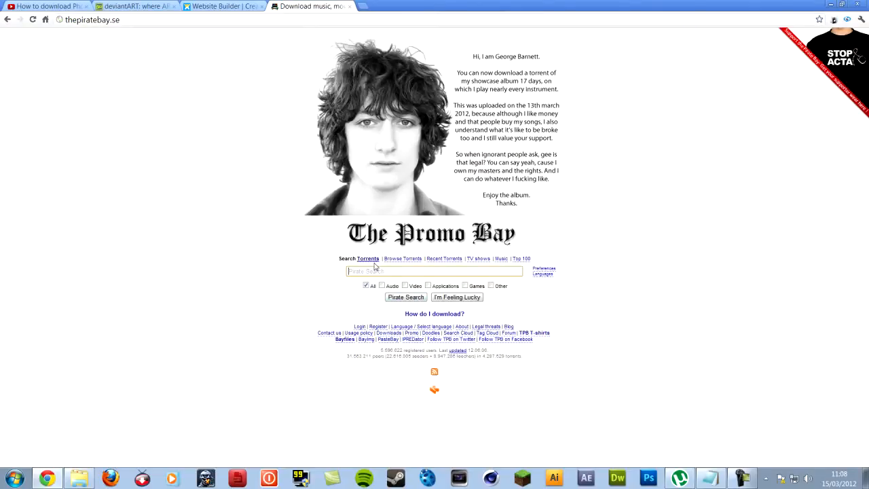
text(photoshop c)
text(s5)
key(Return)
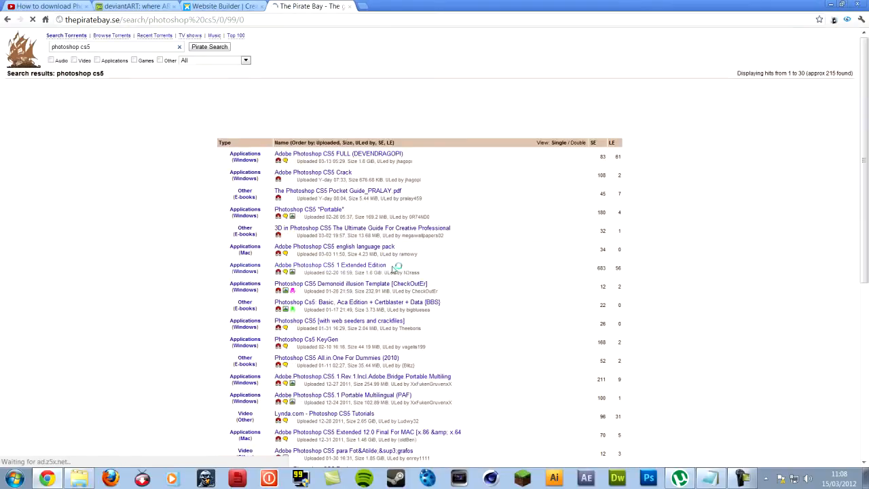
click(346, 158)
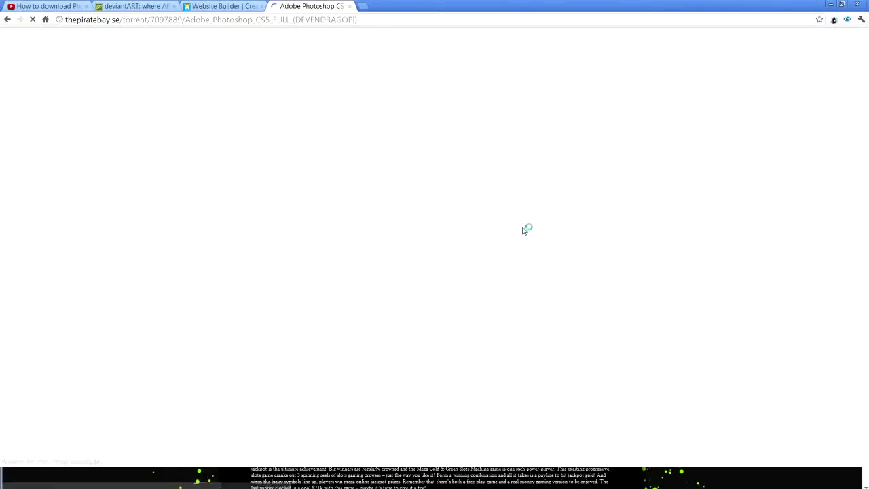
scroll(631, 182, down, 3)
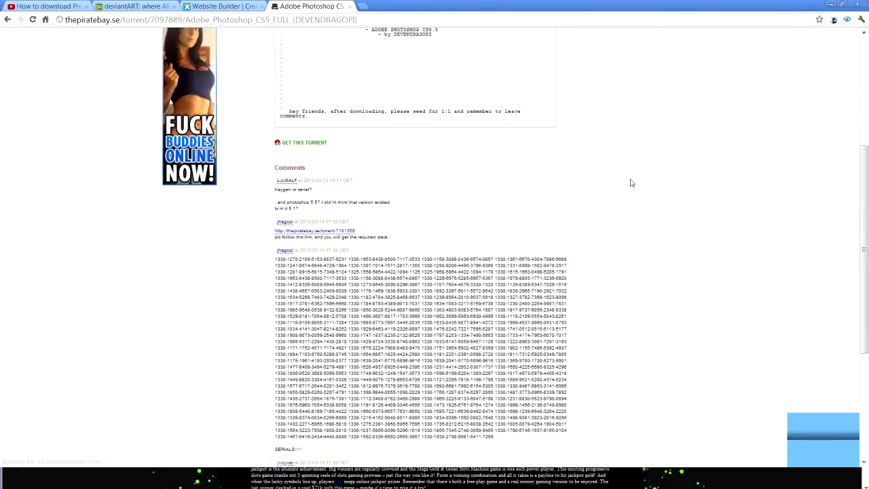
scroll(306, 210, down, 3)
scroll(306, 210, down, 1)
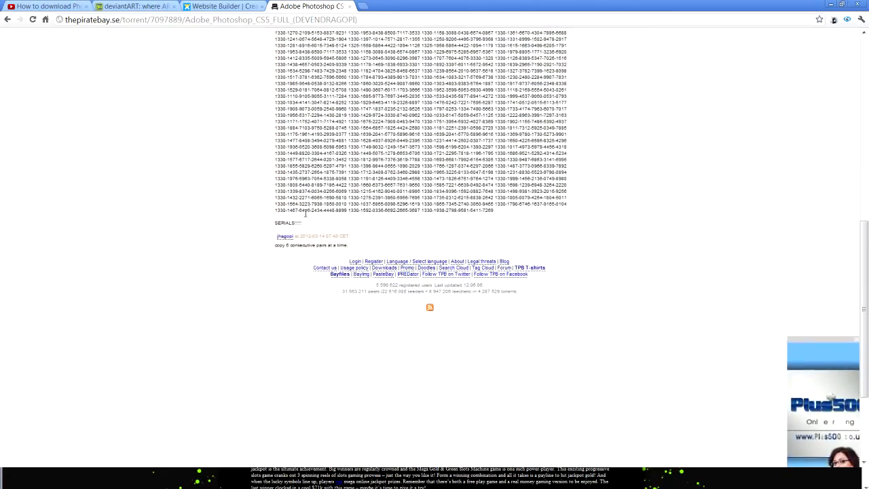
scroll(352, 248, up, 2)
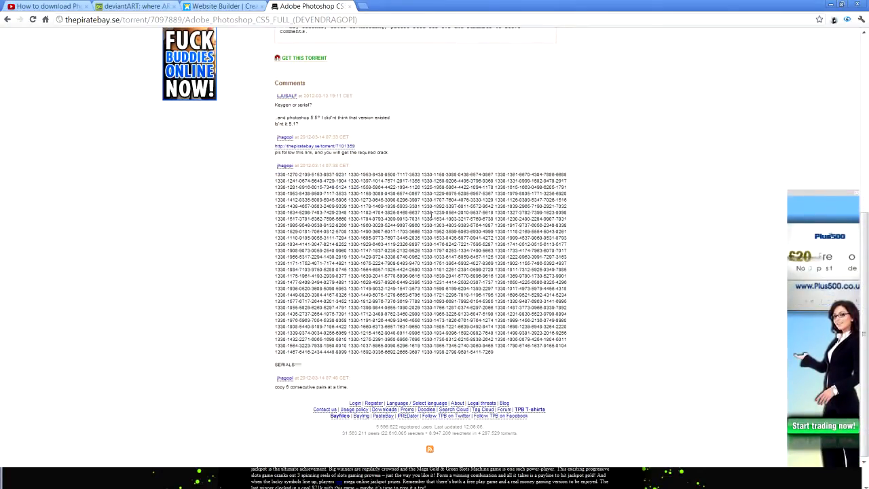
- Highlight the serial numbers in the torrent comments and glance at the Wix tab
drag(390, 206, 406, 319)
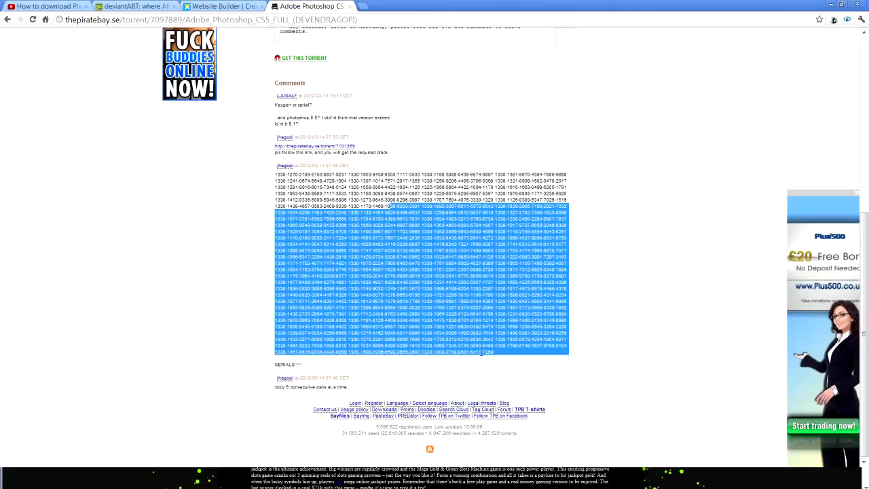
scroll(406, 319, up, 5)
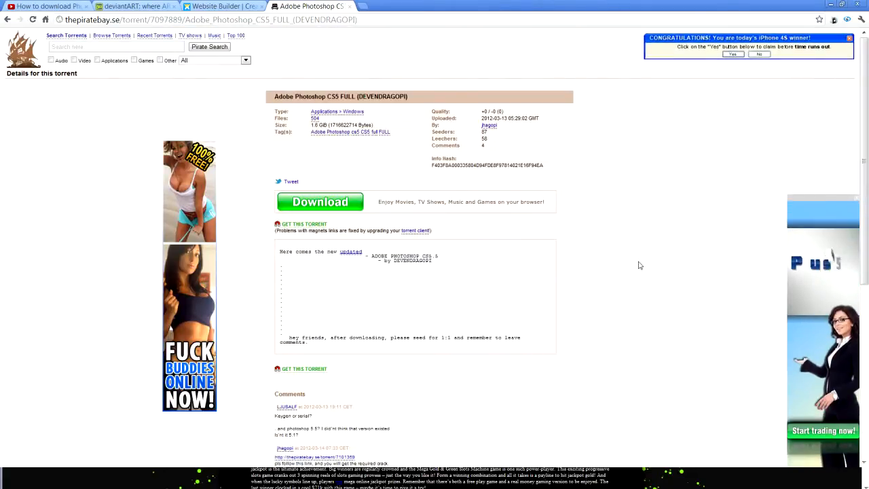
click(247, 6)
click(285, 6)
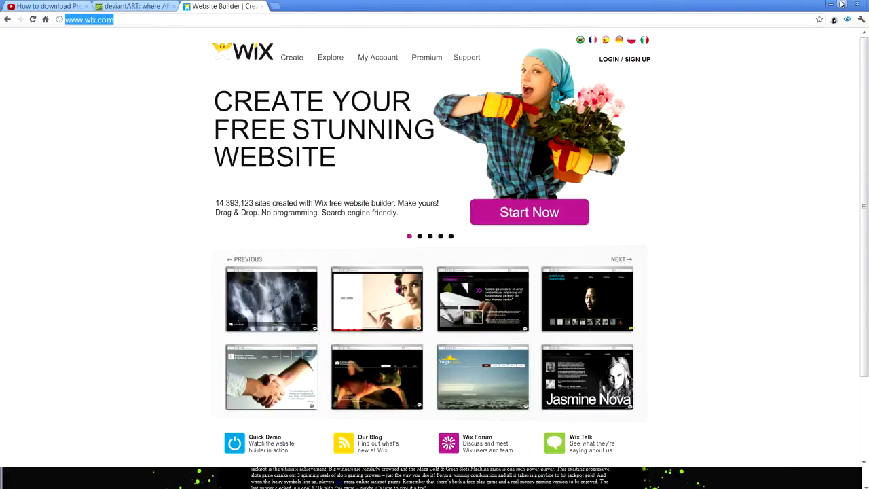
- Close the casino advert popup window and maximize the browser again
click(841, 4)
click(202, 10)
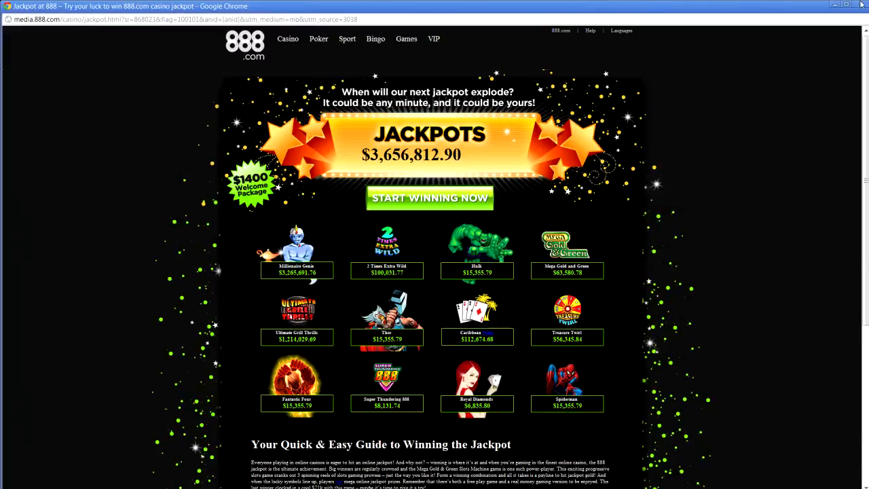
click(859, 4)
click(845, 4)
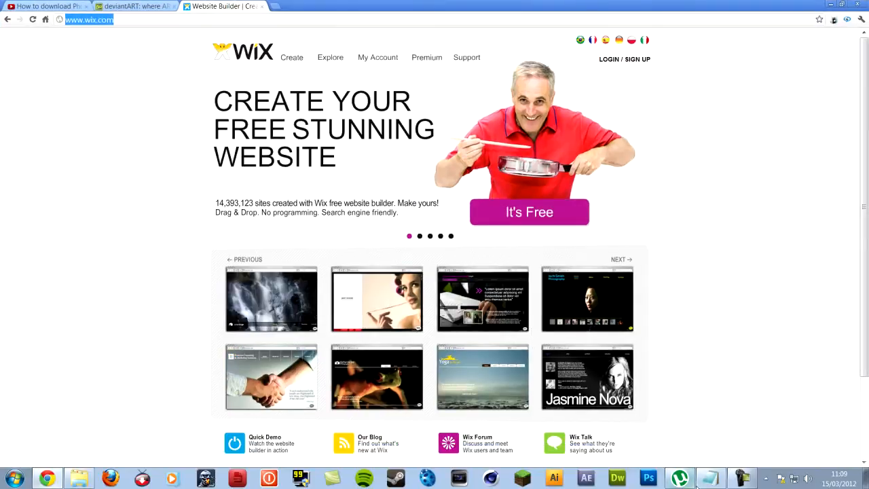
- Select the 'Part 3 - deviantart.com - pORTFOLIO' line in the notes and switch to the deviantART tab
click(709, 478)
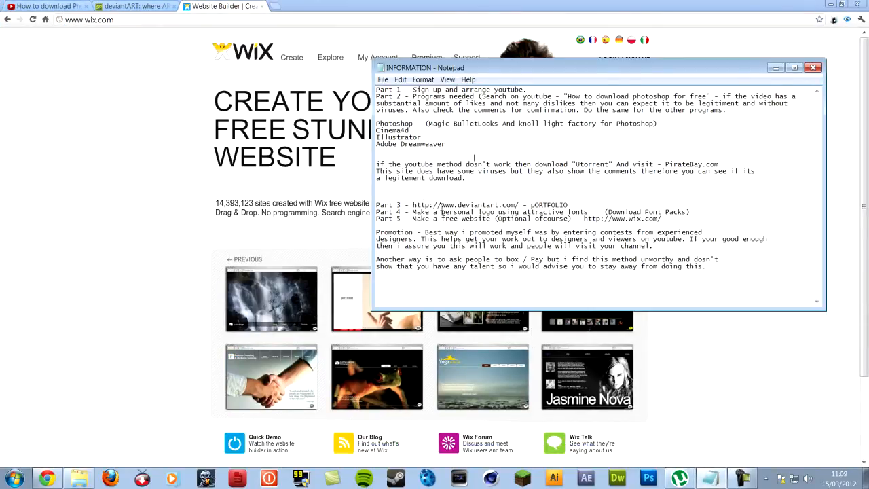
drag(377, 205, 570, 204)
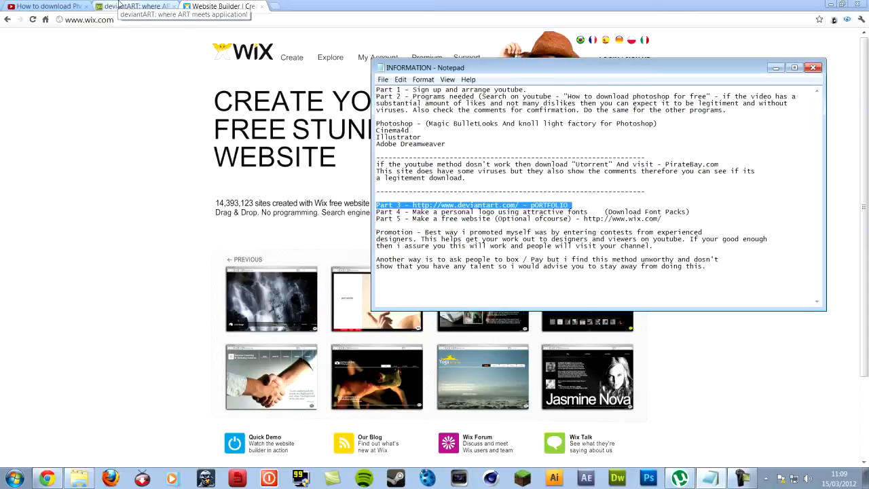
click(119, 5)
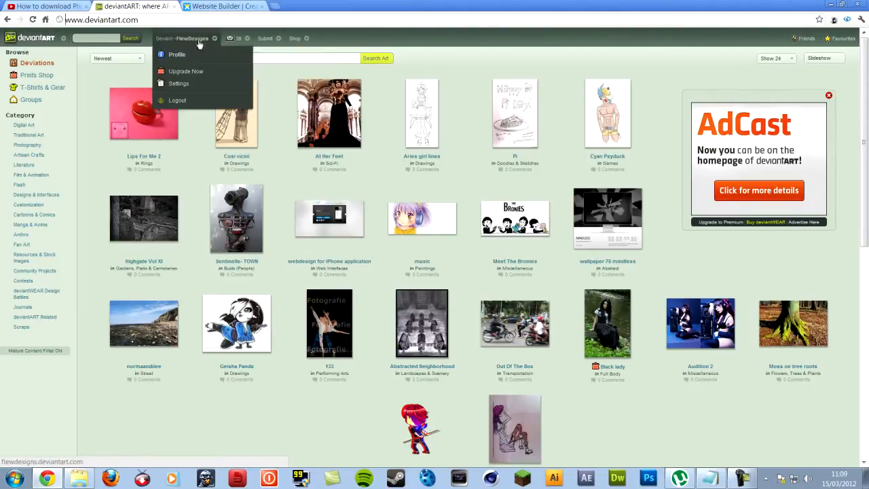
mouse_move(36, 38)
mouse_move(63, 38)
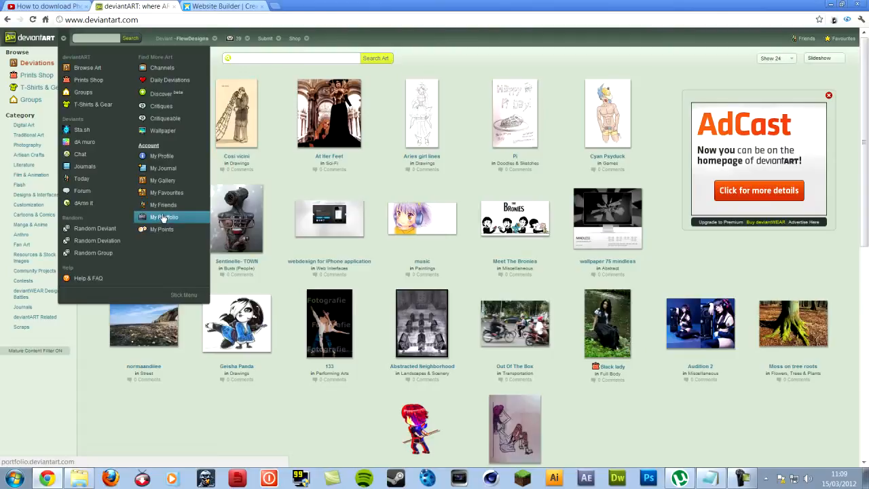
- Open My Portfolio's editor, review the Look & Feel layout options, and advance to Personal Info
click(163, 217)
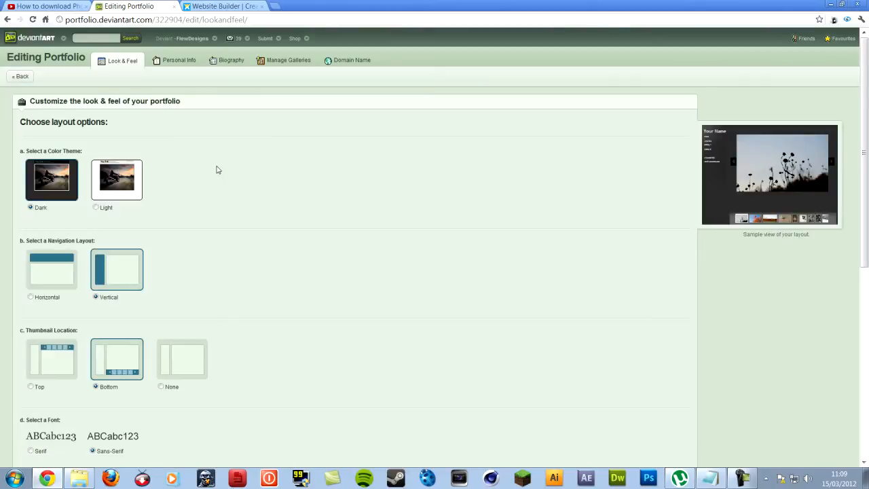
scroll(123, 144, down, 1)
scroll(100, 149, down, 3)
scroll(99, 145, down, 1)
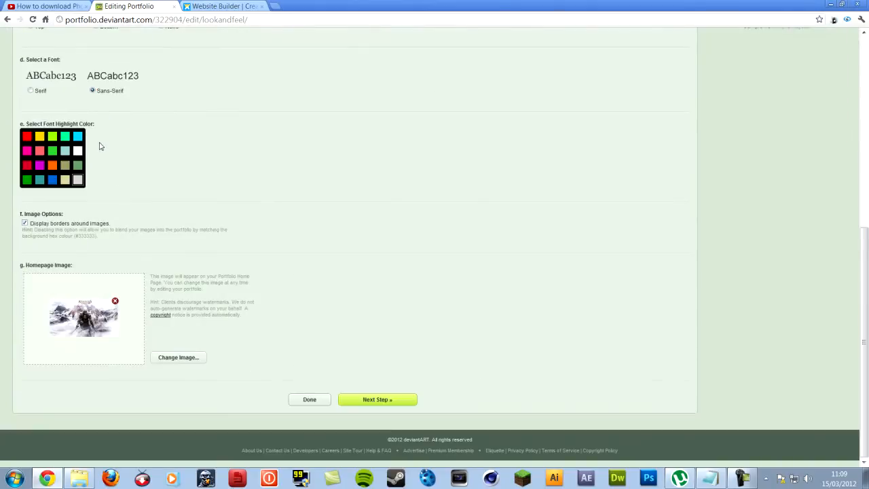
scroll(99, 146, up, 1)
scroll(99, 146, up, 3)
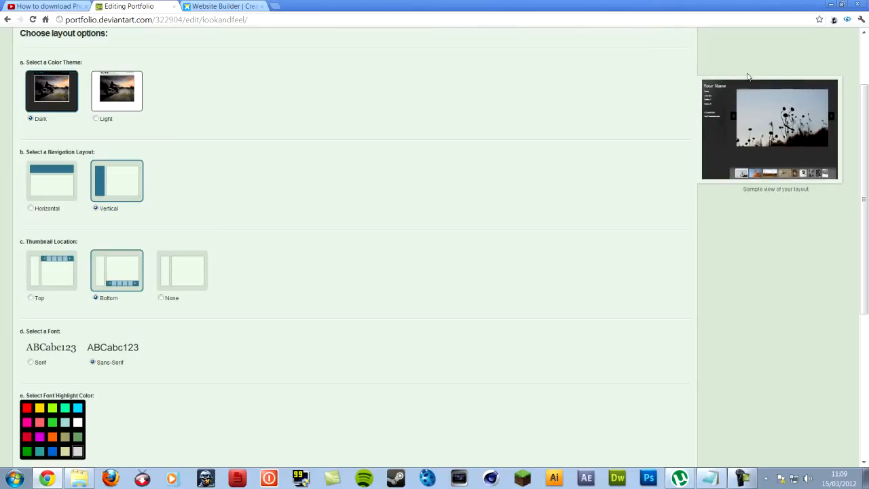
scroll(400, 202, up, 1)
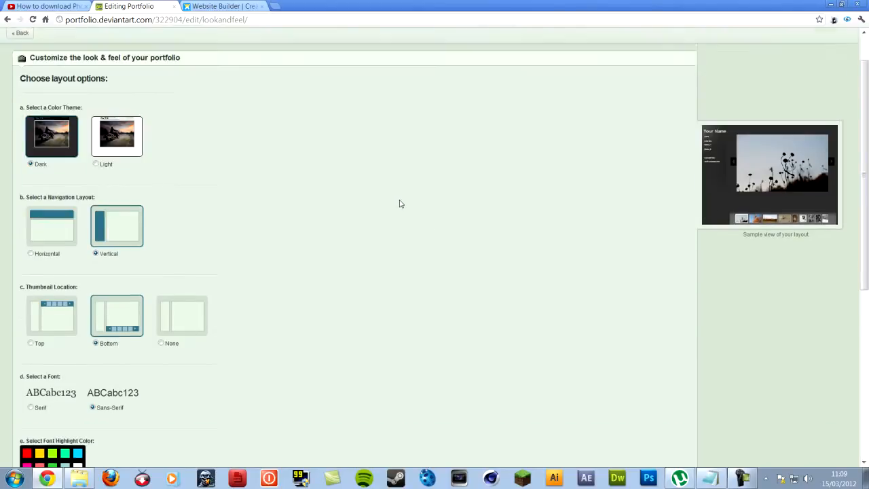
scroll(362, 213, down, 1)
scroll(84, 248, down, 2)
scroll(93, 319, down, 2)
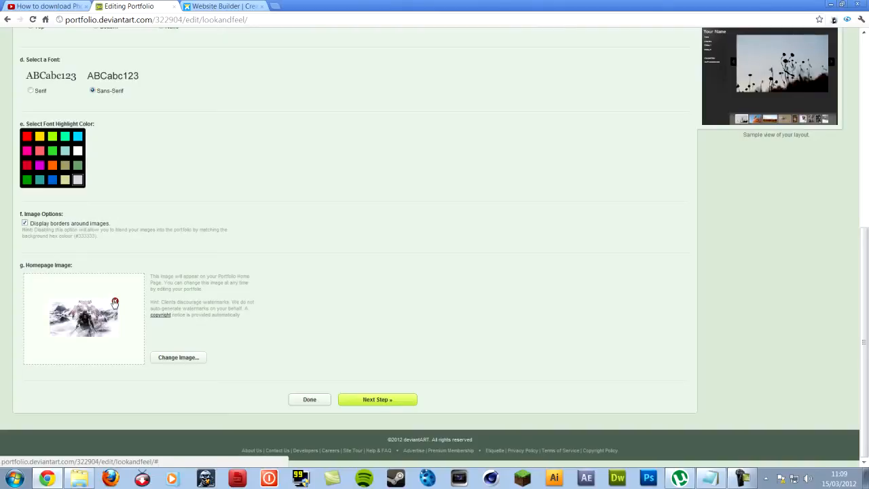
right_click(115, 302)
click(397, 207)
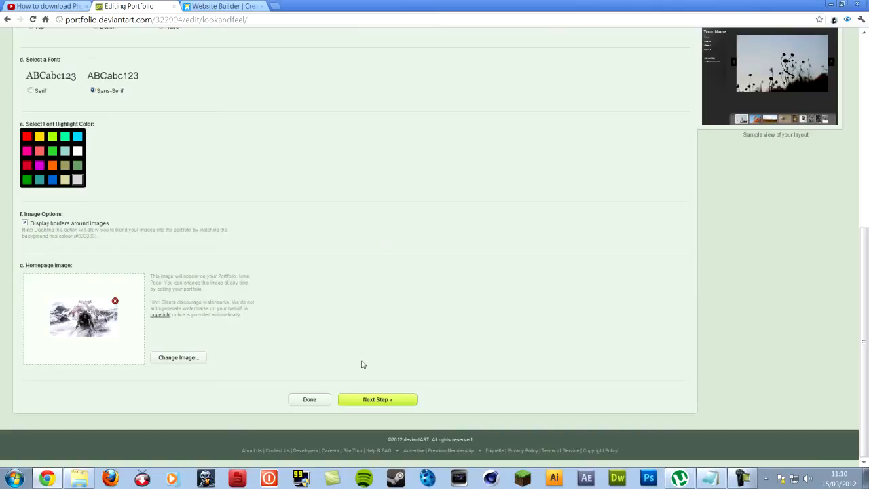
click(371, 396)
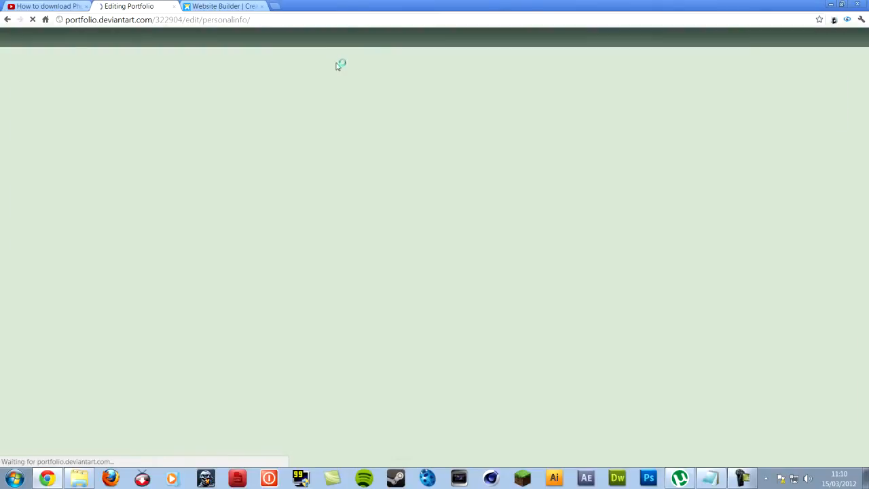
scroll(100, 211, down, 1)
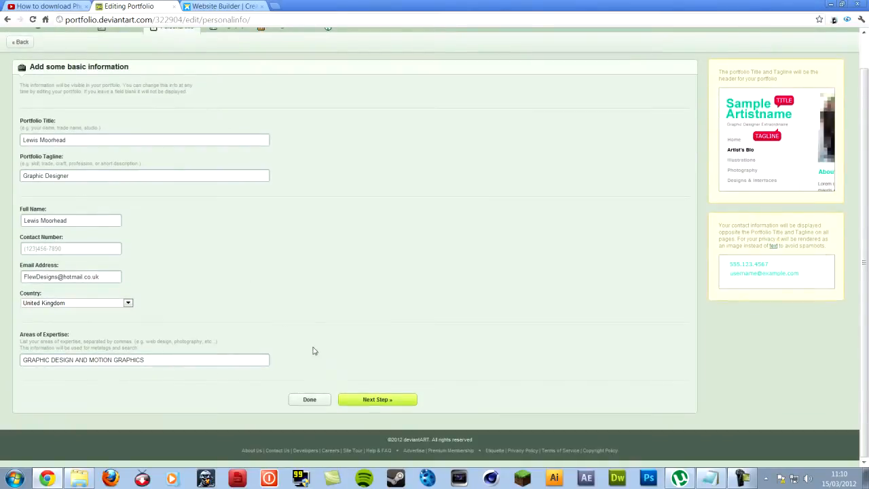
- Advance past the Personal Info and Biography steps to Manage Galleries
click(371, 400)
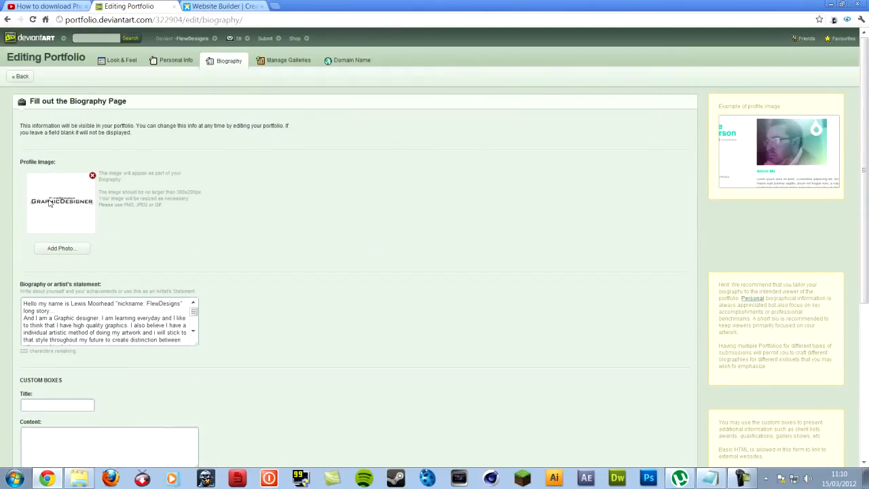
scroll(123, 227, down, 3)
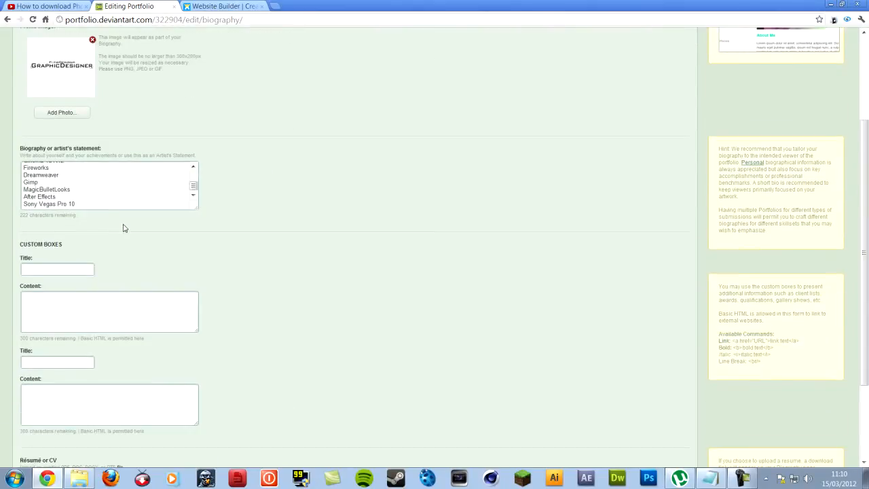
scroll(272, 225, down, 2)
click(367, 396)
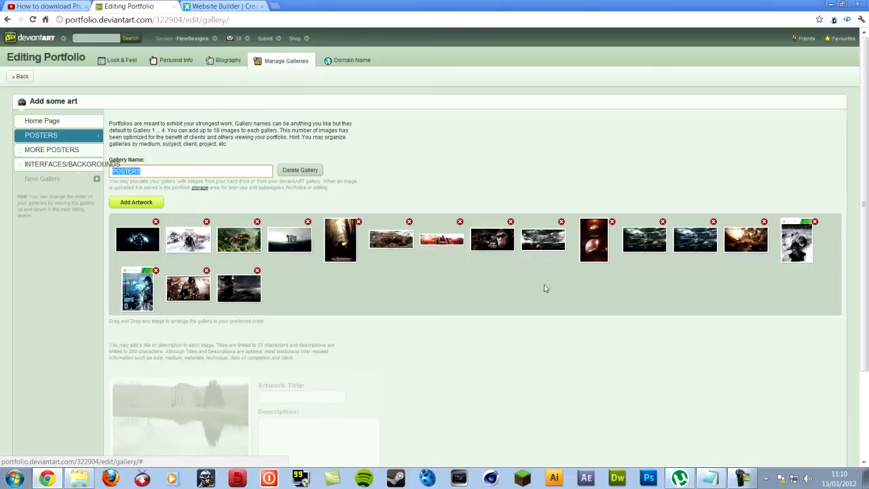
- Review the POSTERS, MORE POSTERS and INTERFACES/BACKGROUNDS galleries and add a new empty Gallery 4
click(61, 151)
click(76, 166)
click(70, 142)
click(32, 181)
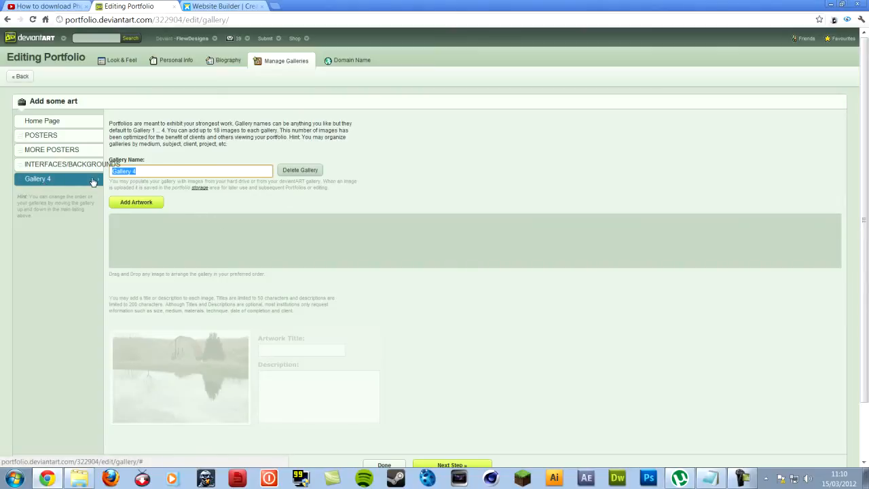
click(75, 172)
click(71, 180)
- Delete the empty Gallery 4, check the Home Page image, and move to the Domain Name step
click(69, 167)
click(300, 171)
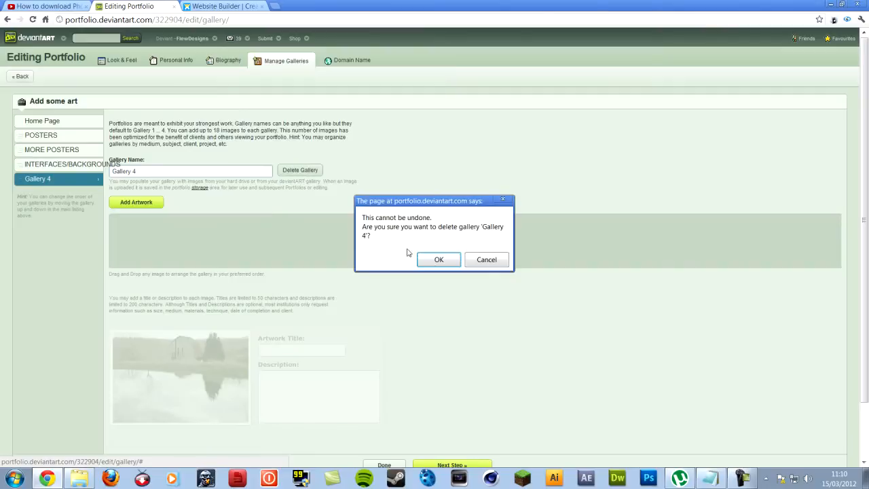
click(432, 259)
click(70, 121)
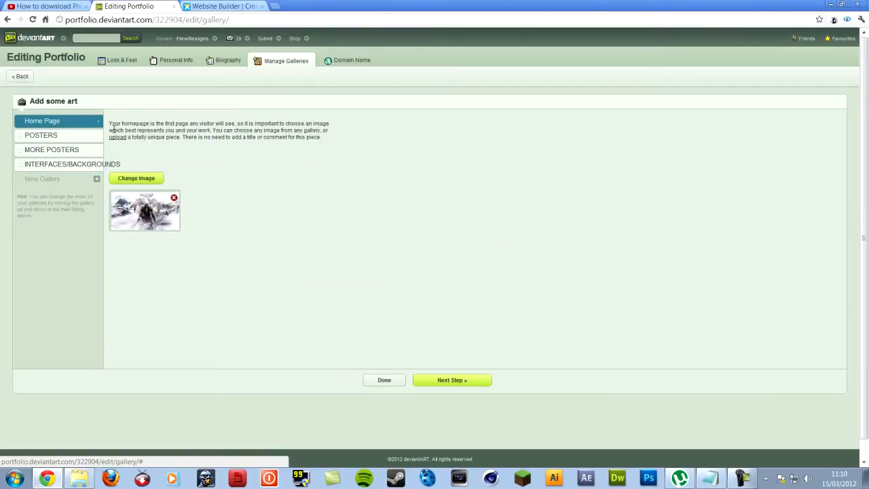
click(343, 60)
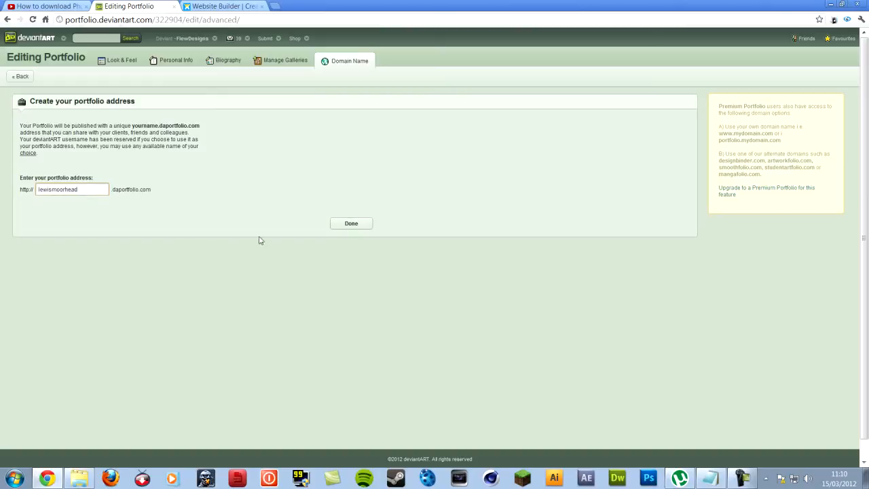
- Finish the portfolio setup, view the live lewismoorhead site, glance at the notes, and return to Portfolio Management
click(360, 230)
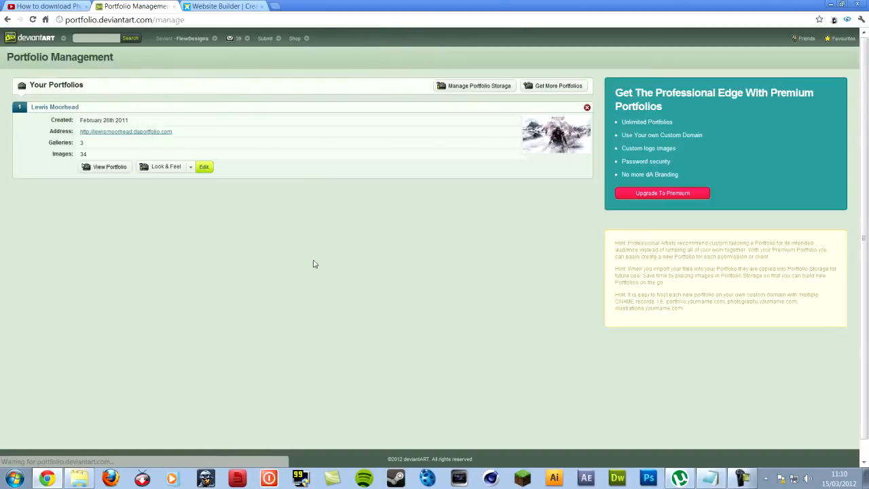
click(158, 135)
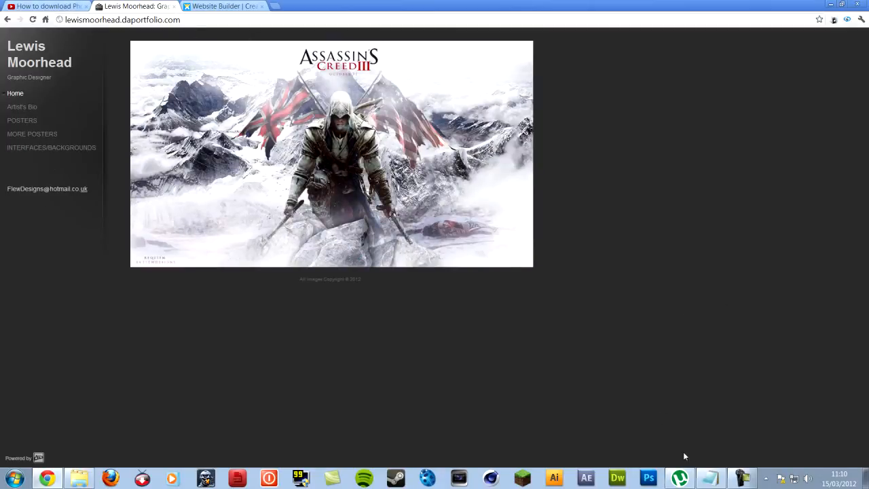
click(722, 479)
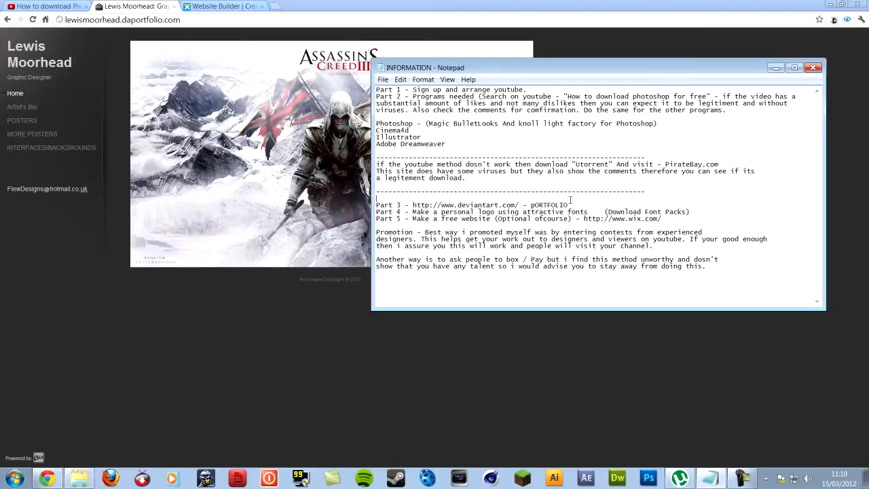
click(131, 8)
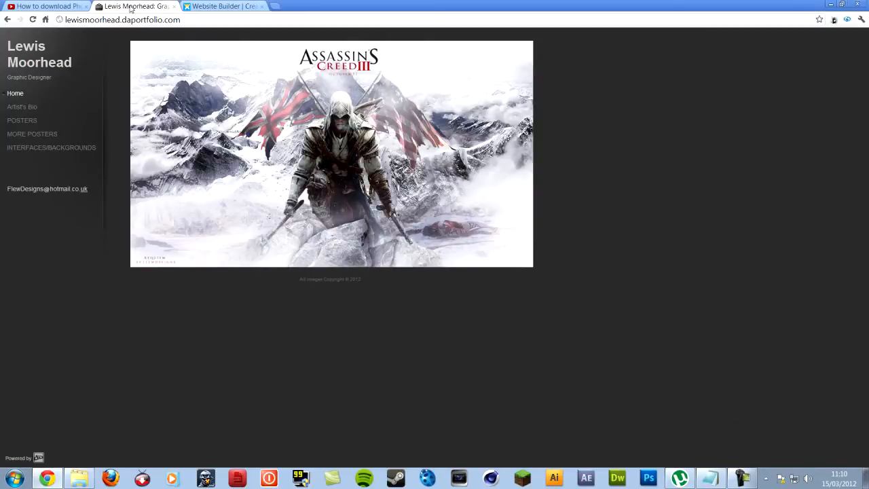
click(7, 21)
mouse_move(184, 38)
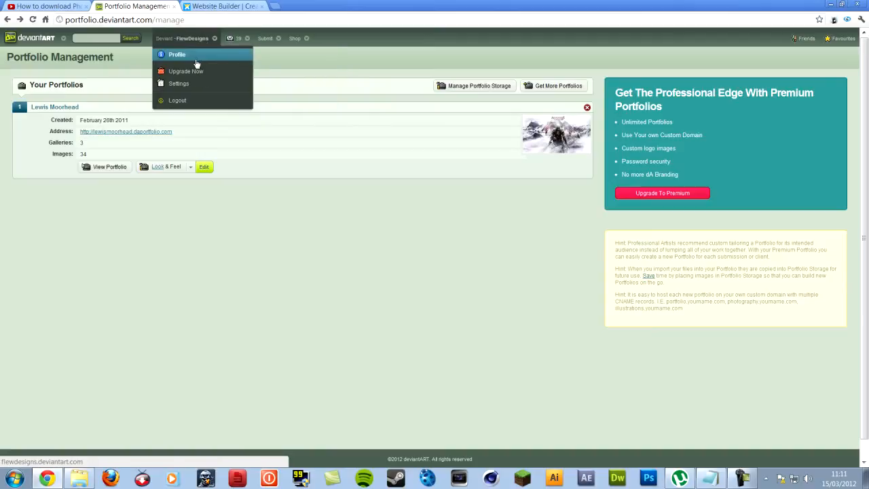
- From the profile page, open the message inbox and filter it to Feedback Messages only
click(195, 61)
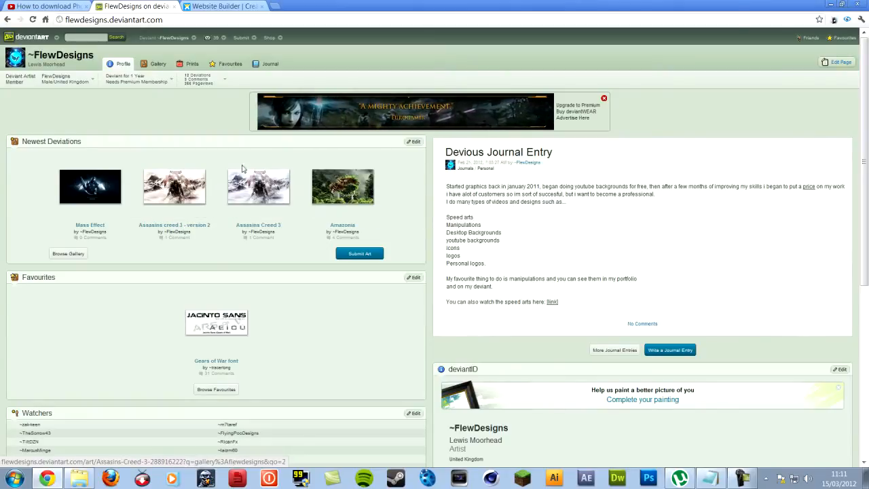
mouse_move(207, 37)
click(288, 82)
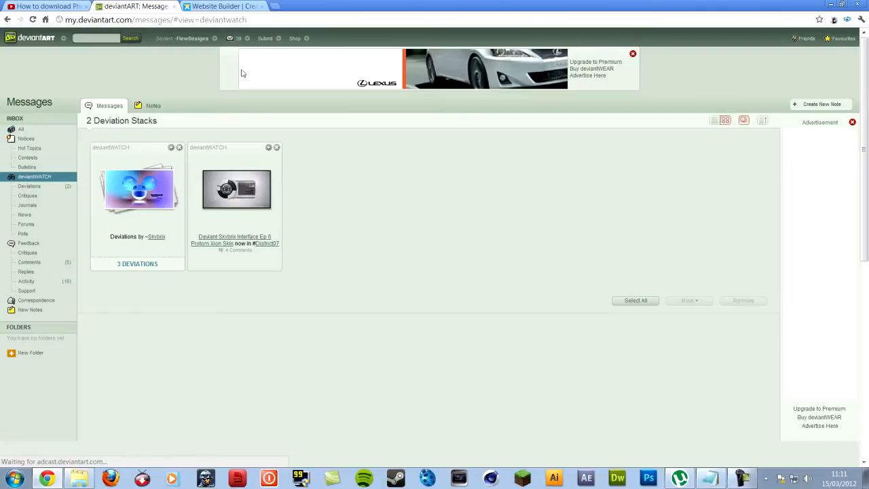
right_click(110, 99)
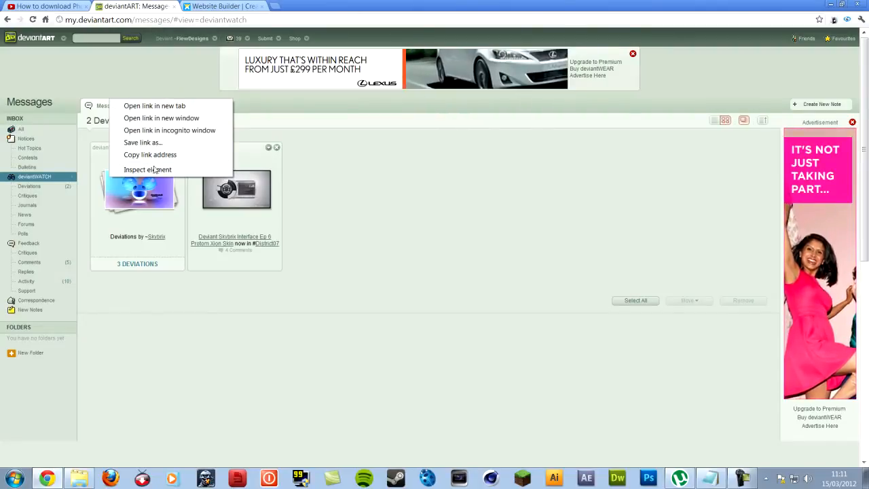
click(233, 39)
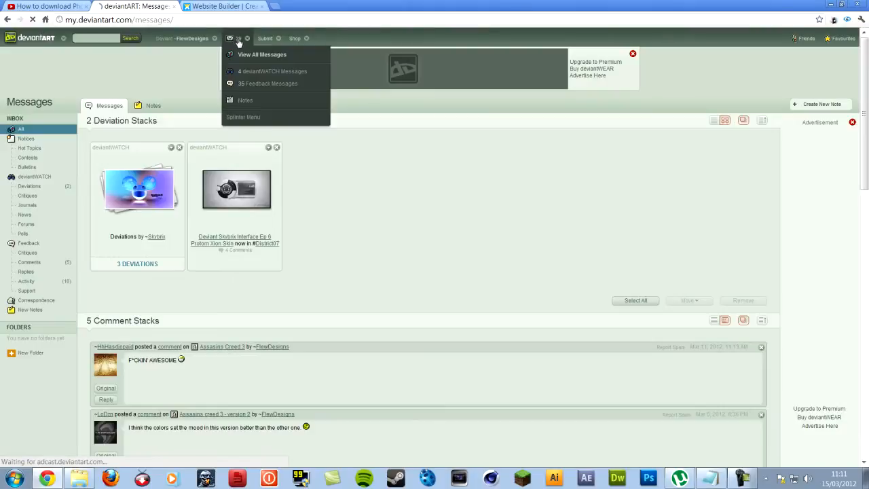
click(252, 84)
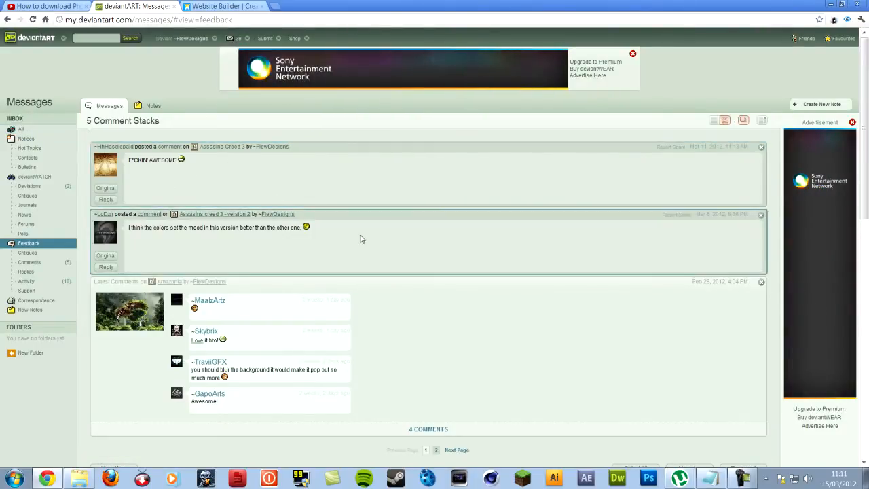
scroll(361, 230, down, 3)
scroll(361, 227, down, 3)
scroll(361, 227, up, 4)
scroll(361, 227, up, 1)
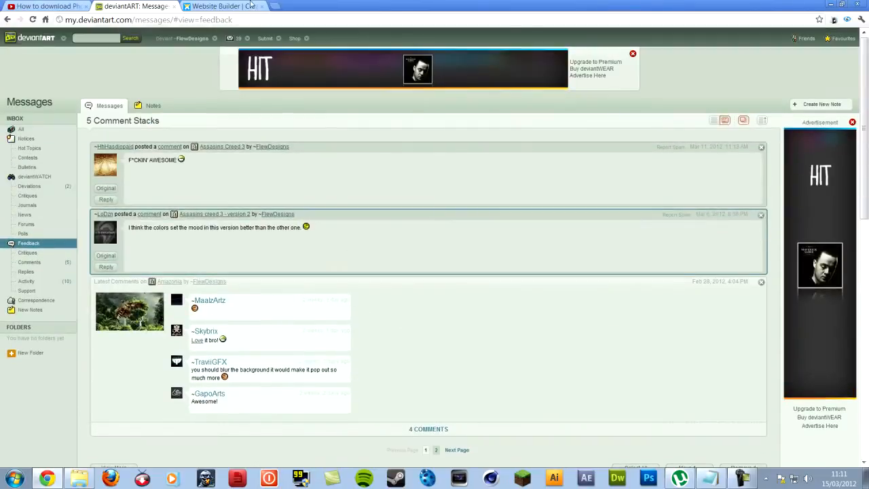
- Switch to the Wix website builder page with the INFORMATION notes in view
click(251, 7)
click(709, 478)
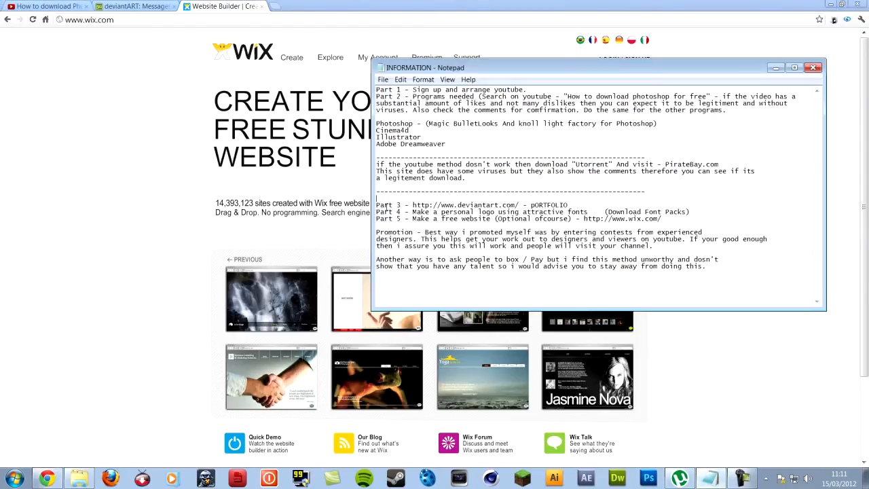
- Search YouTube for cenzgfx and open the CenzGFX channel result
click(449, 4)
key(ctrl+Tab)
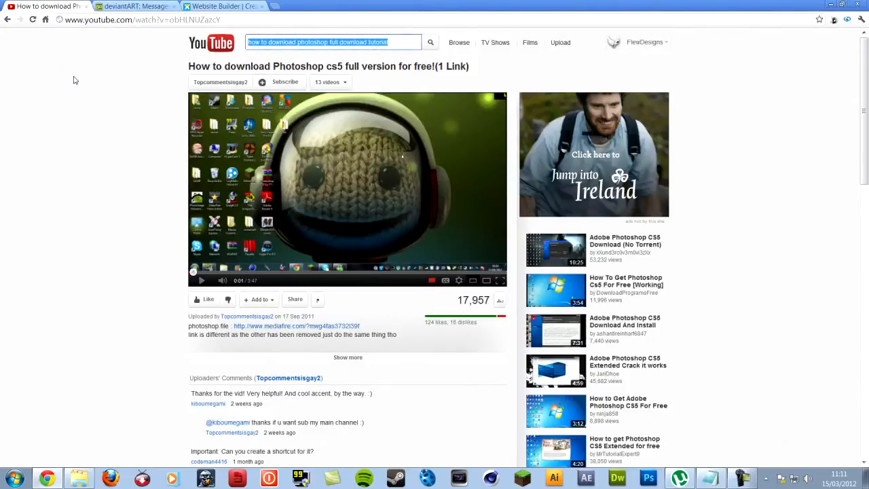
text(cenzg)
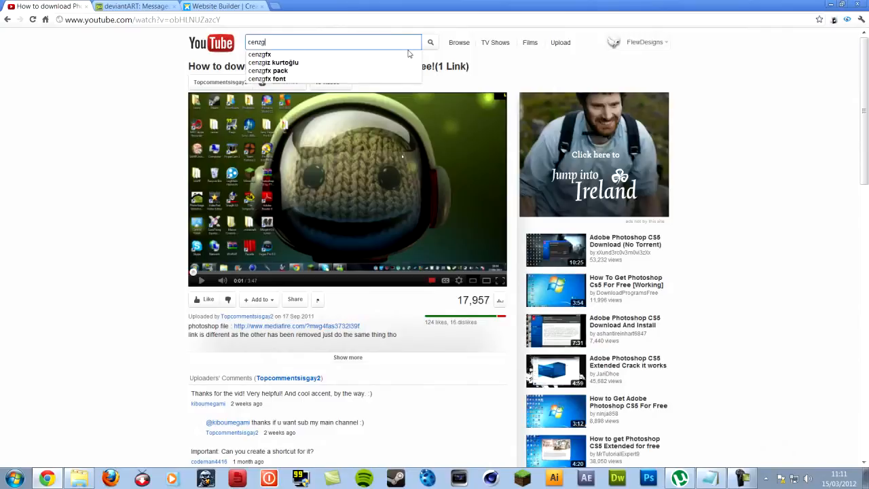
text(fx)
key(Return)
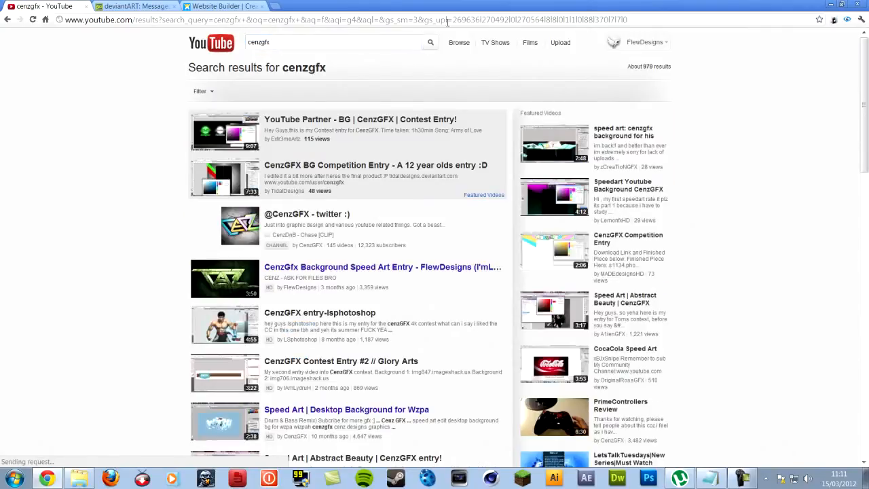
click(322, 245)
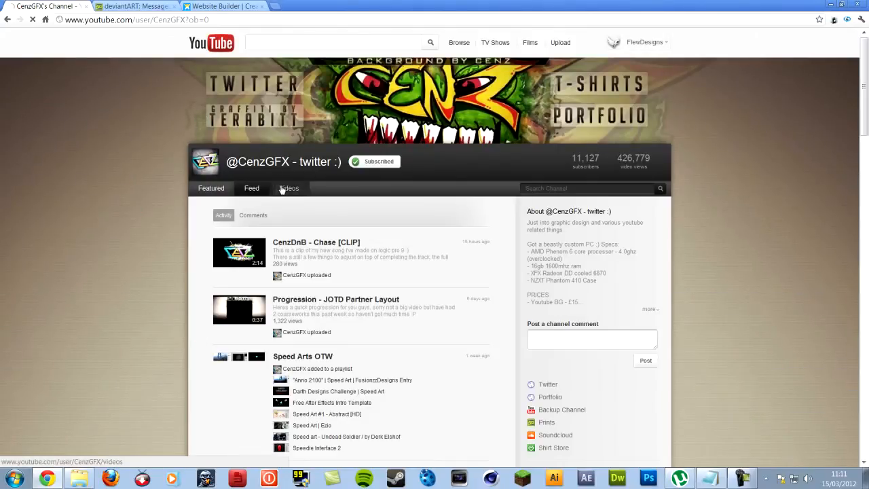
- Browse CenzGFX's uploaded videos through to page 3, then return to the search box
click(283, 188)
scroll(170, 259, down, 4)
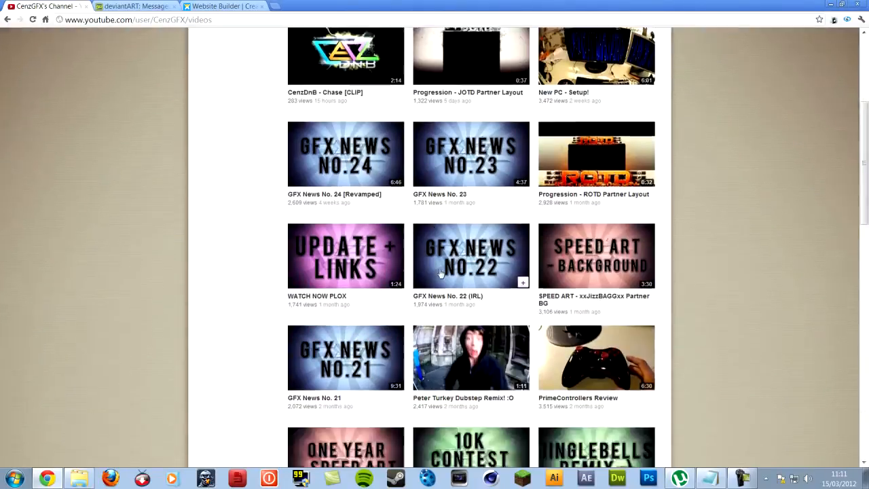
scroll(170, 260, down, 4)
scroll(452, 263, down, 2)
right_click(451, 264)
click(173, 214)
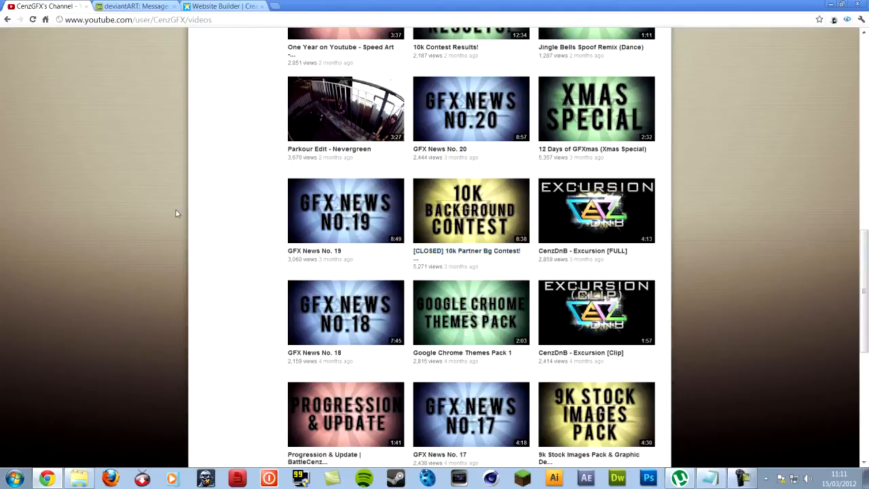
scroll(172, 215, down, 3)
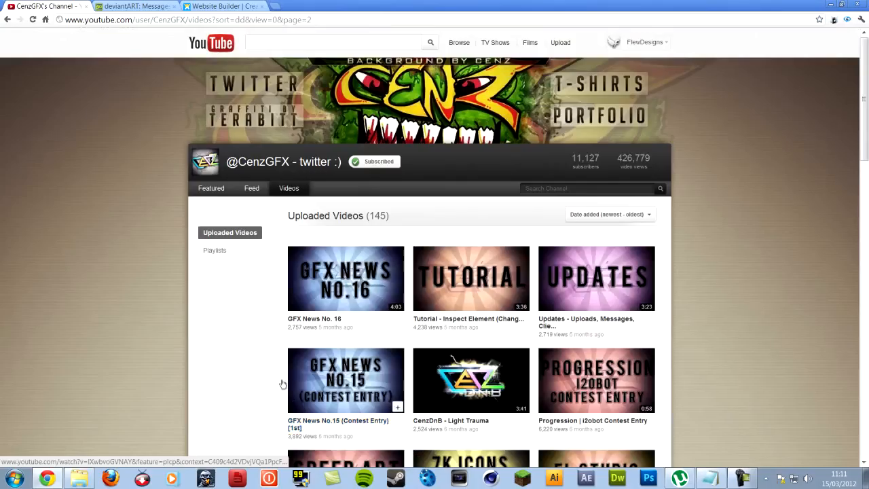
scroll(224, 339, down, 1)
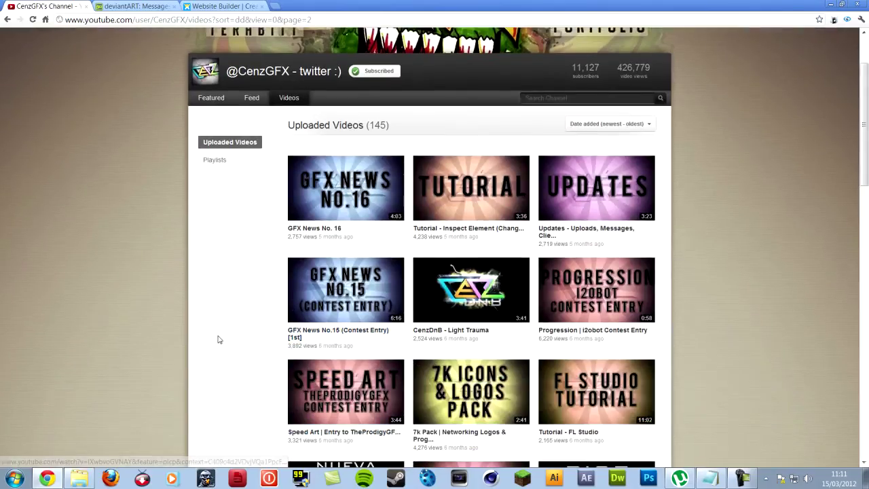
right_click(721, 221)
click(710, 192)
scroll(710, 192, down, 2)
right_click(709, 194)
click(713, 174)
scroll(712, 178, down, 1)
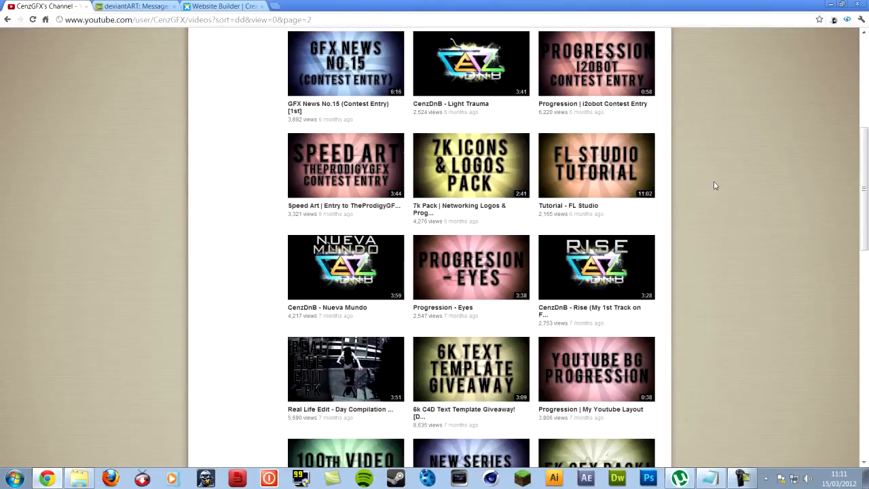
scroll(713, 183, down, 1)
scroll(721, 190, down, 3)
scroll(723, 189, down, 1)
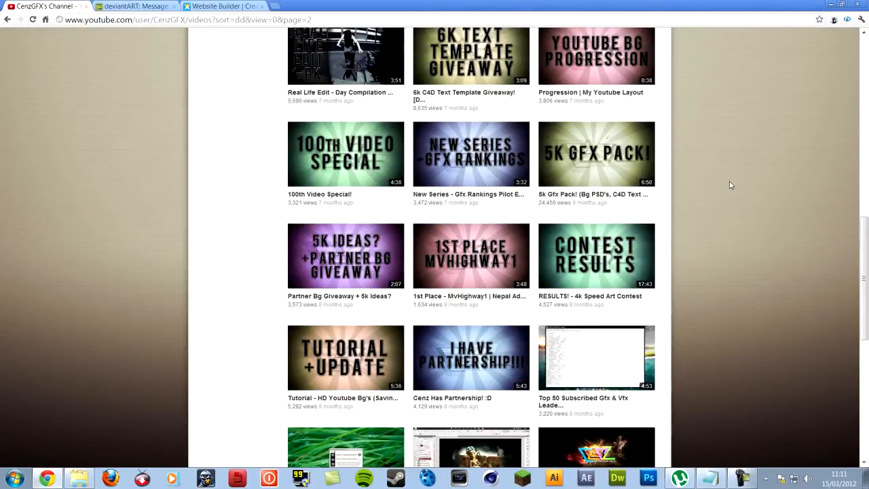
scroll(730, 184, down, 2)
mouse_move(563, 368)
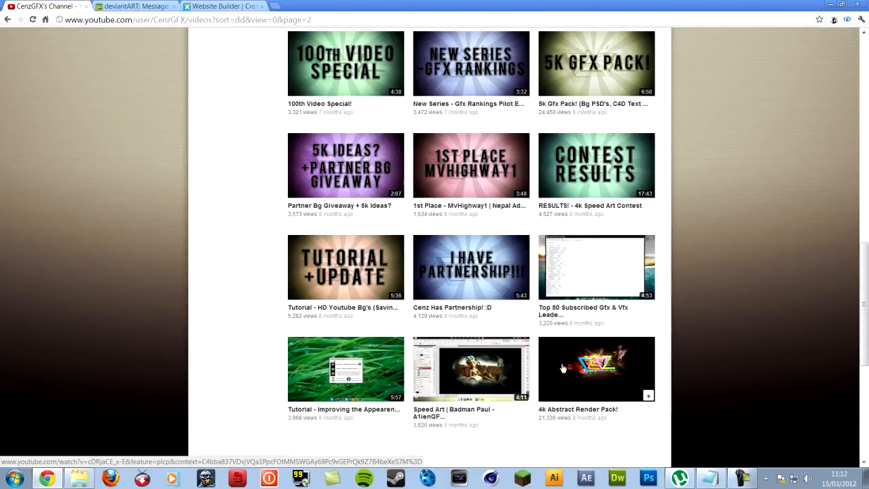
scroll(563, 368, down, 2)
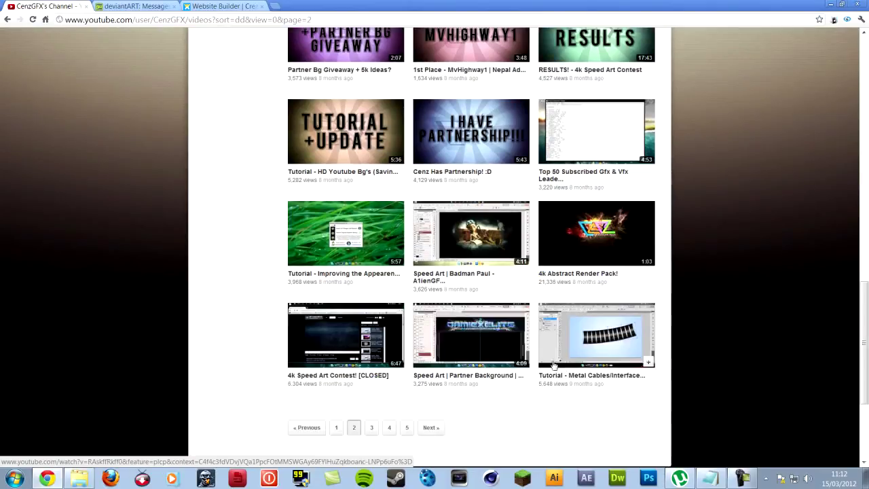
click(372, 428)
scroll(645, 340, down, 1)
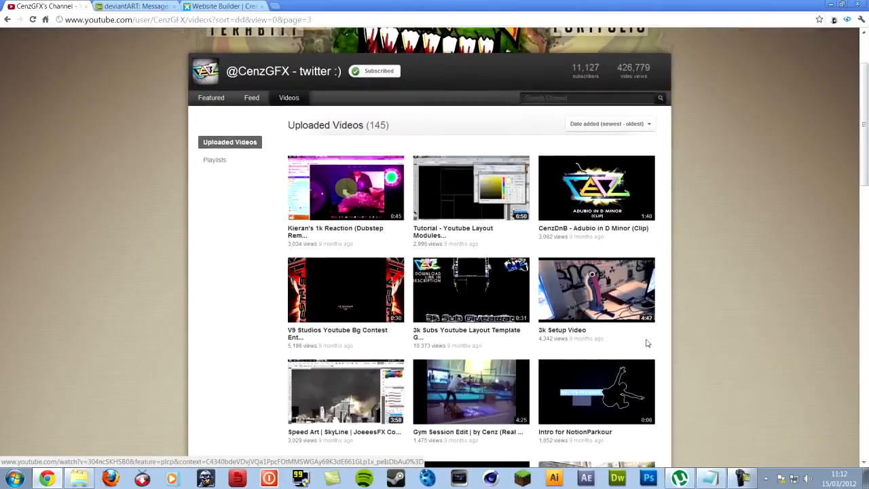
scroll(645, 344, down, 1)
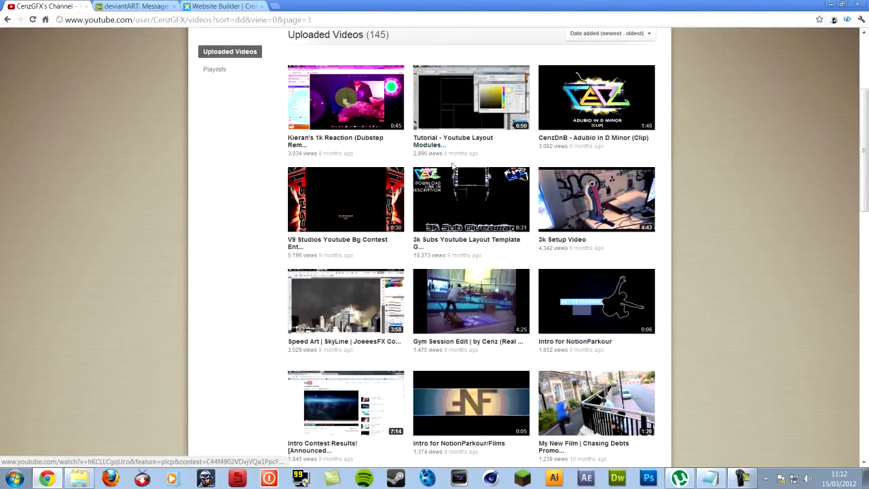
mouse_move(471, 290)
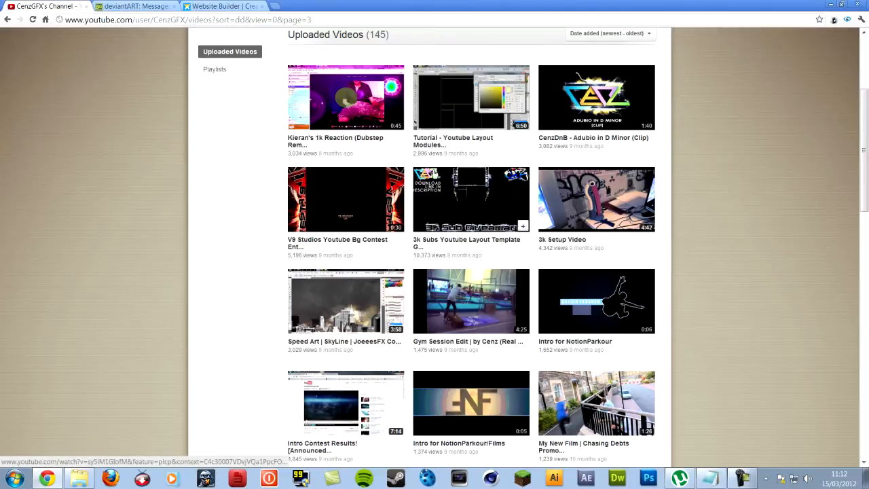
scroll(432, 172, down, 1)
scroll(432, 172, down, 1)
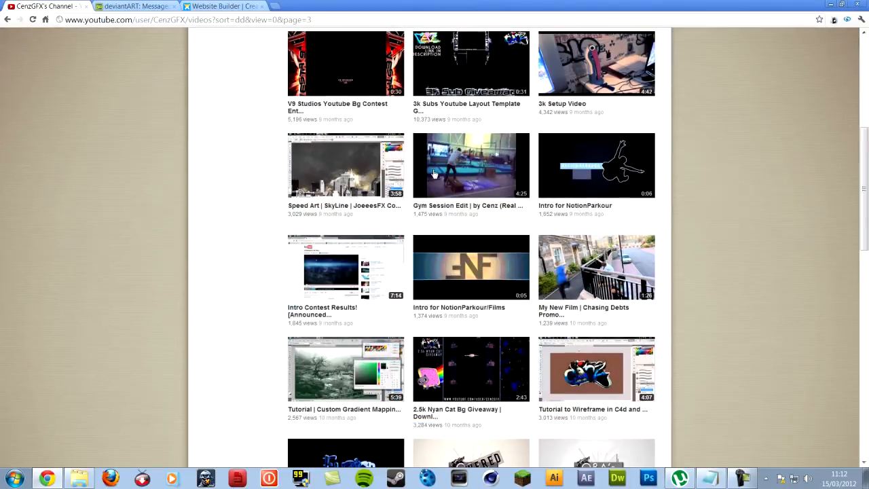
scroll(433, 173, down, 1)
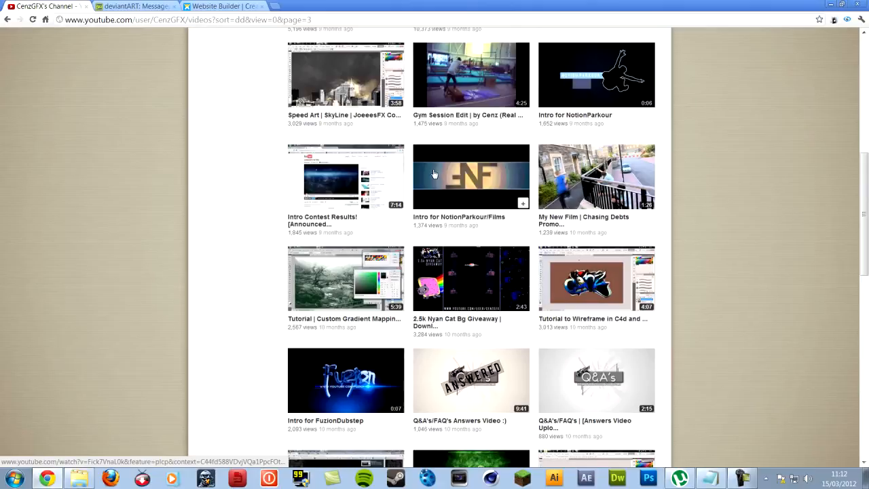
scroll(433, 173, down, 3)
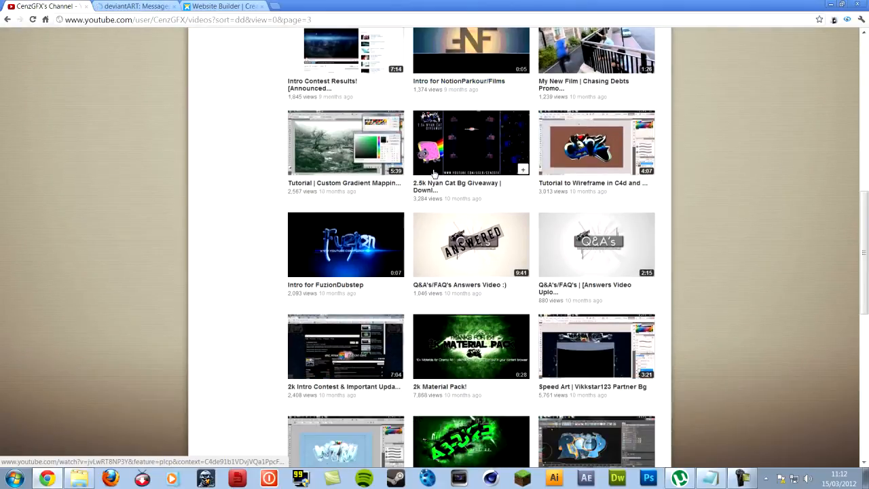
scroll(433, 172, down, 1)
scroll(433, 172, down, 1)
scroll(432, 172, down, 2)
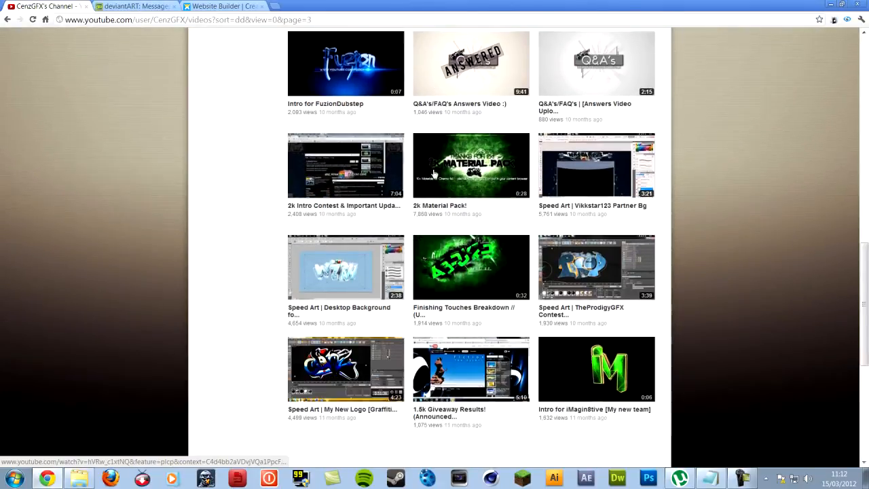
scroll(433, 172, down, 1)
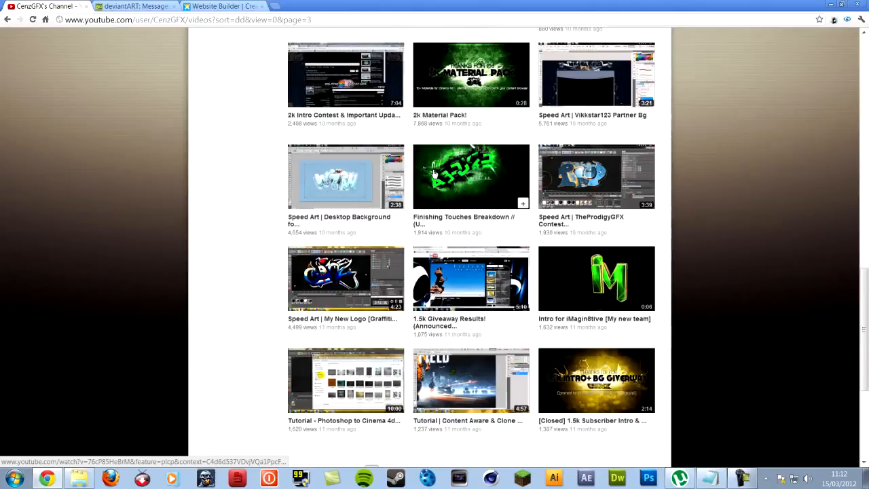
scroll(433, 173, up, 4)
scroll(407, 166, up, 6)
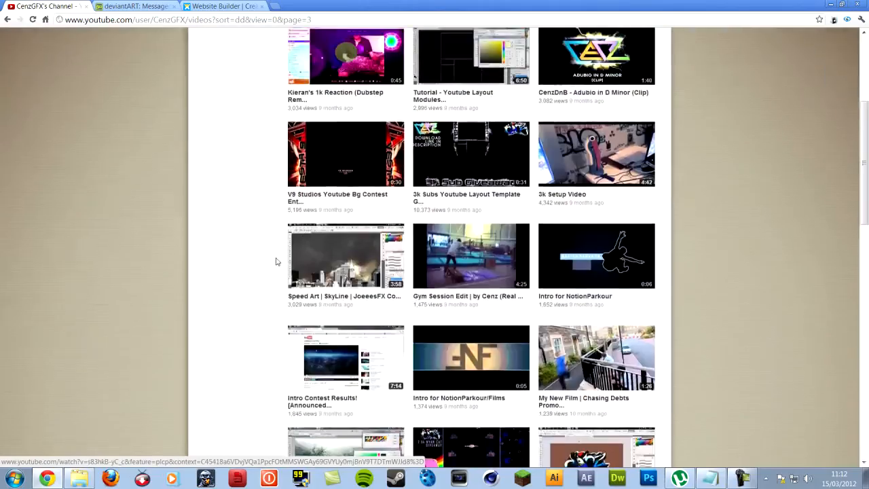
scroll(359, 156, up, 3)
click(296, 44)
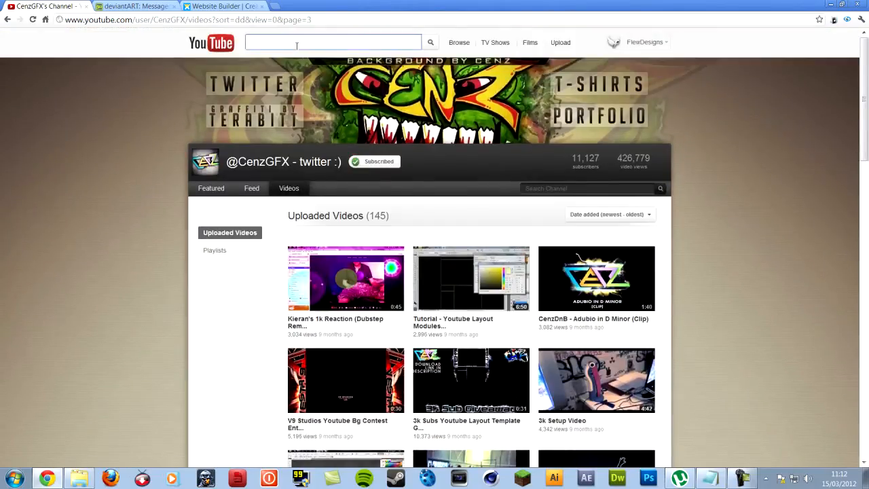
text(graphic d)
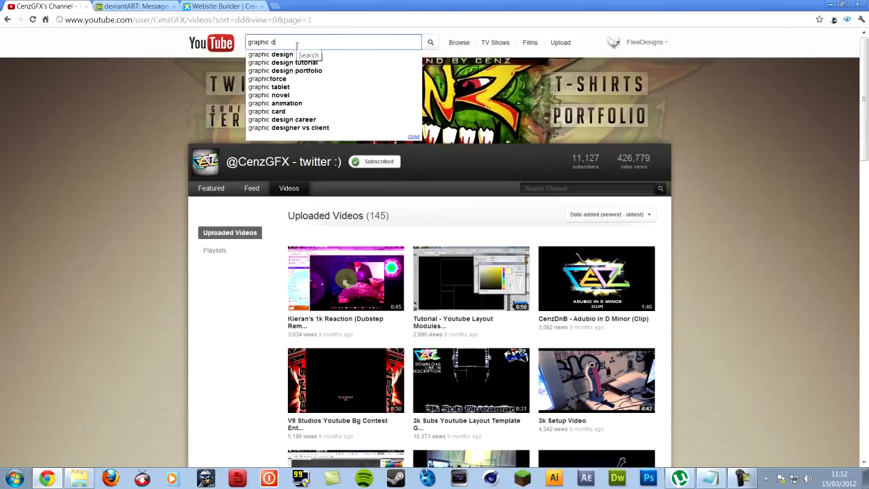
text(esign p)
- Search YouTube for graphic design font pack, then graphic design brush pack, and switch to the website builder tab
key(BackSpace)
text(font p)
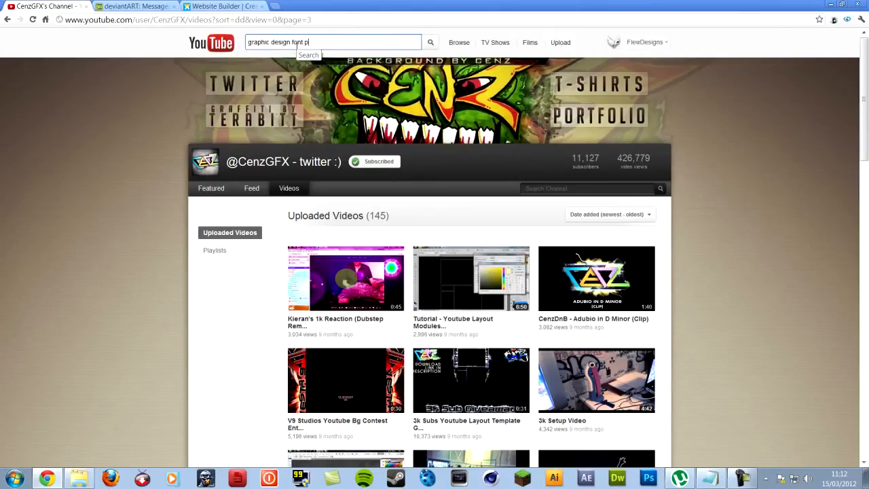
text(ack)
key(Return)
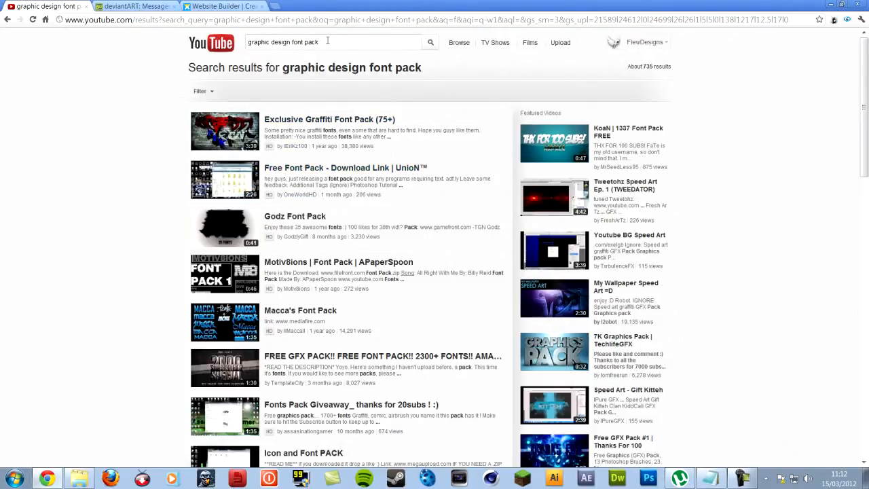
click(301, 42)
key(BackSpace)
key(BackSpace)
key(BackSpace)
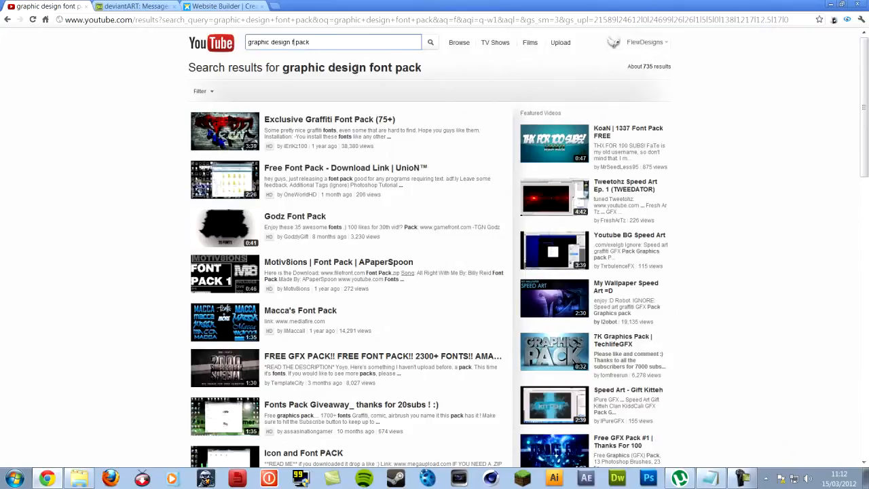
text(brush)
key(Return)
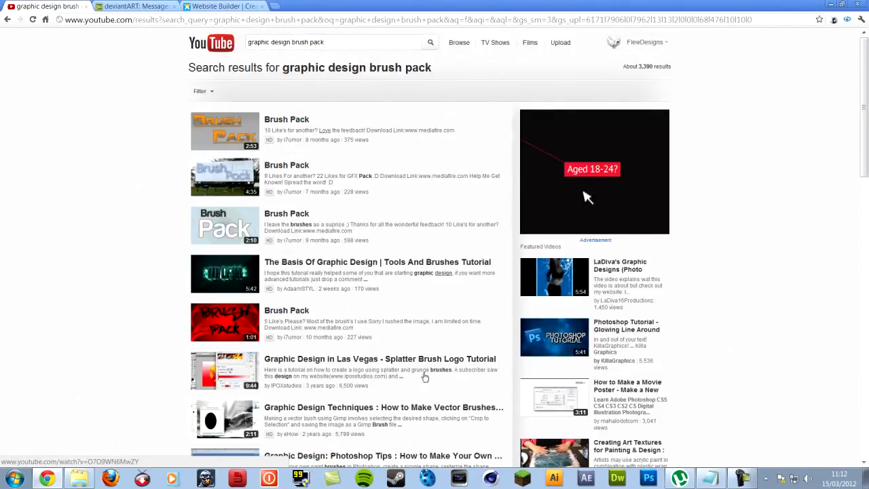
click(244, 6)
- Check the deviantART messages tab and INFORMATION notes, then show the Wix homepage
click(126, 3)
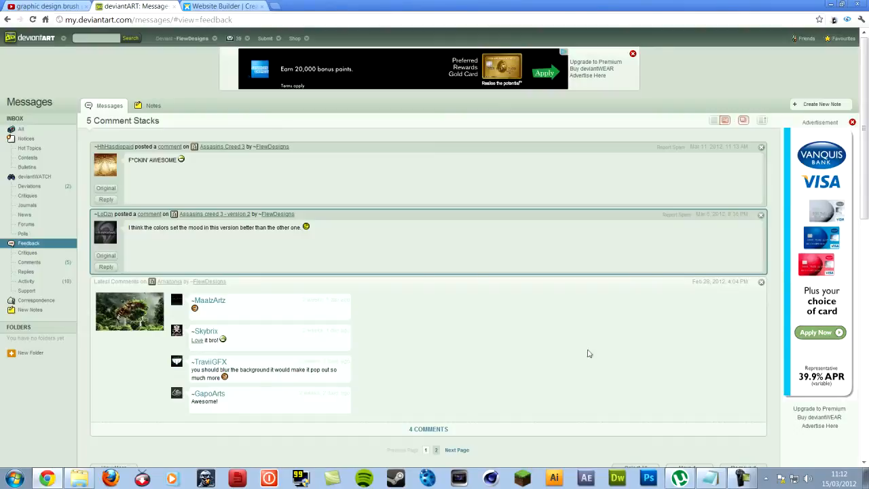
click(709, 478)
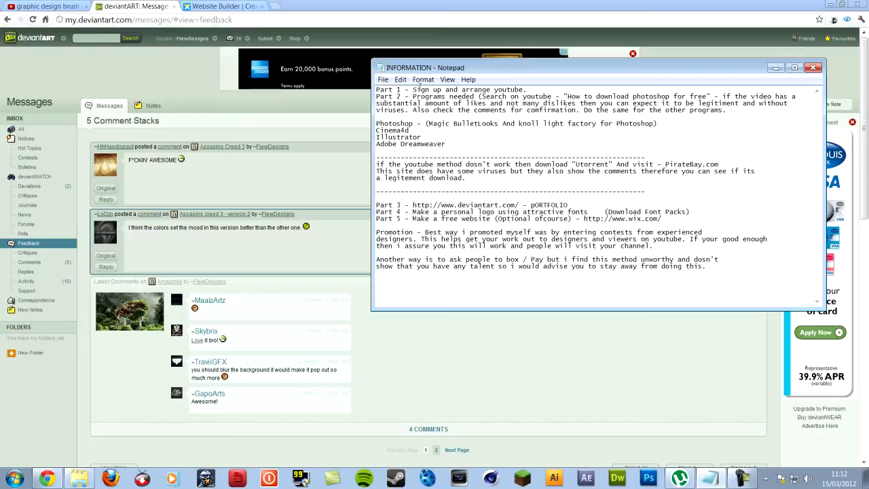
right_click(196, 4)
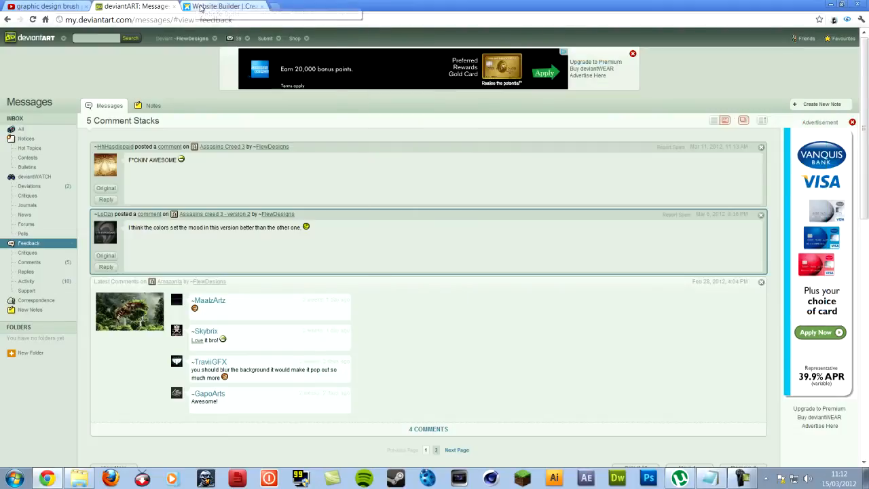
key(Escape)
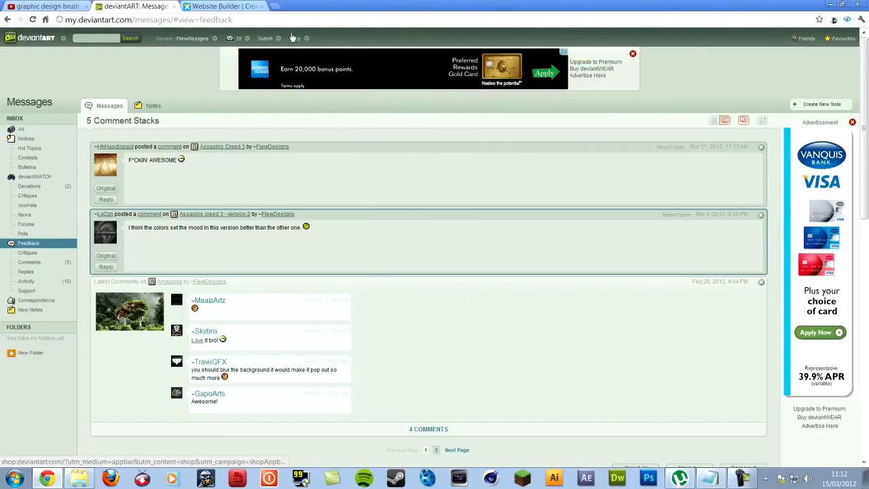
click(224, 6)
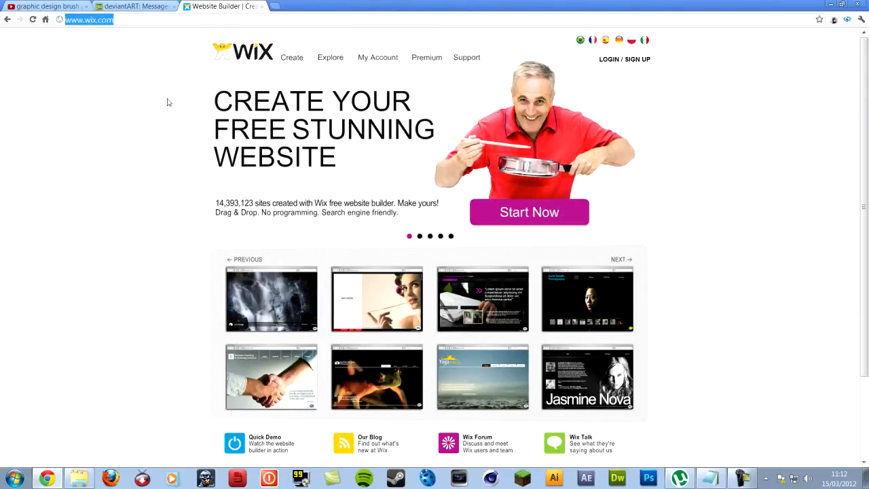
scroll(163, 136, down, 2)
scroll(155, 196, up, 2)
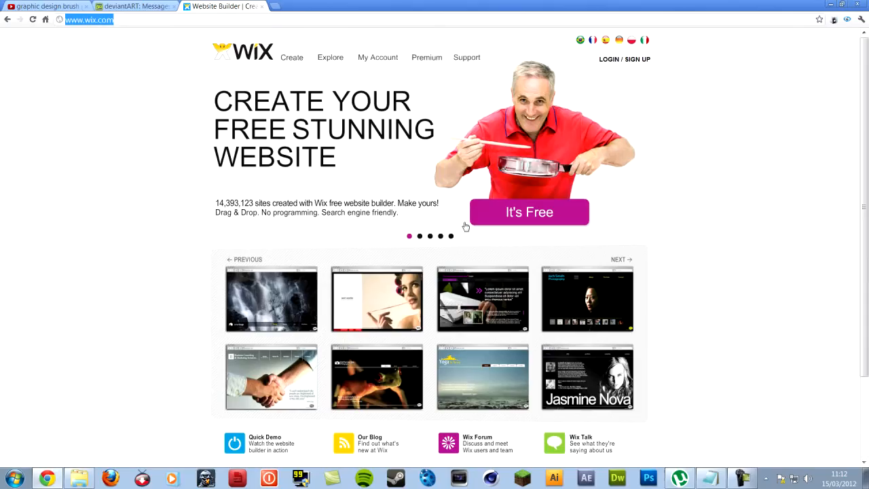
scroll(154, 204, down, 2)
scroll(152, 215, up, 2)
scroll(522, 319, down, 1)
scroll(448, 294, down, 1)
scroll(448, 294, up, 2)
scroll(447, 293, down, 2)
scroll(447, 294, up, 2)
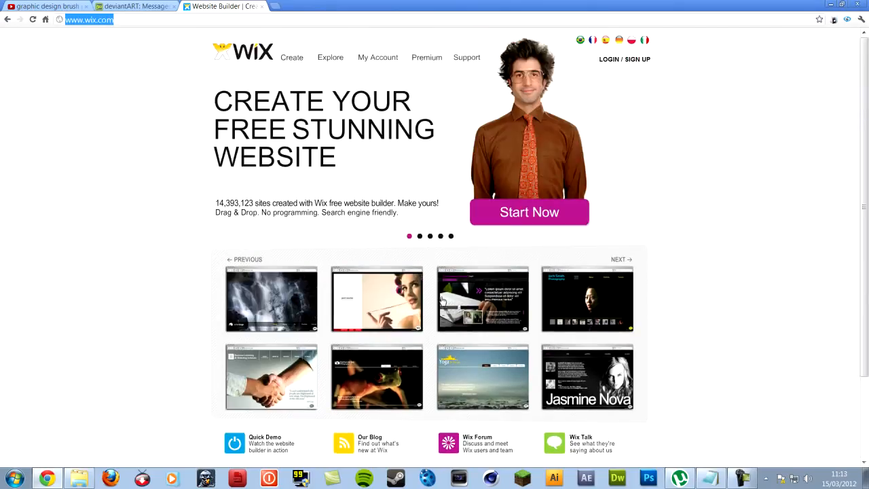
- Toggle the screen recorder controls and bring the INFORMATION notes back up over Wix
click(743, 479)
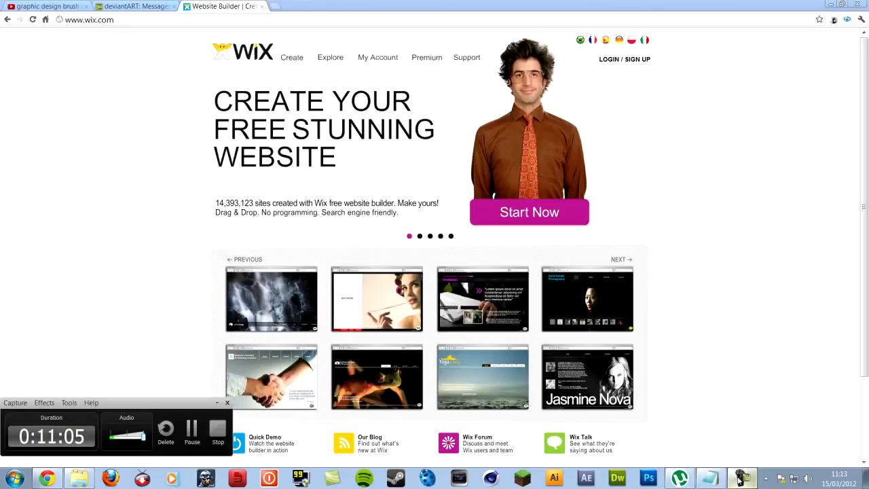
click(738, 479)
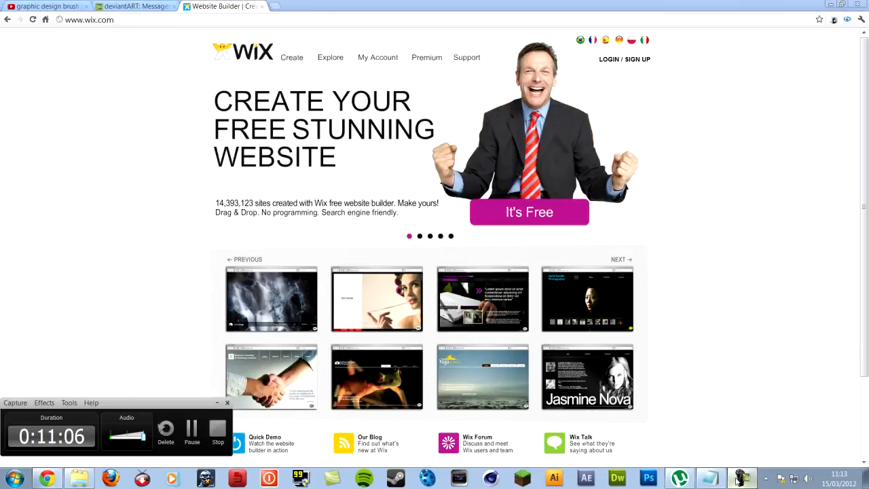
click(716, 481)
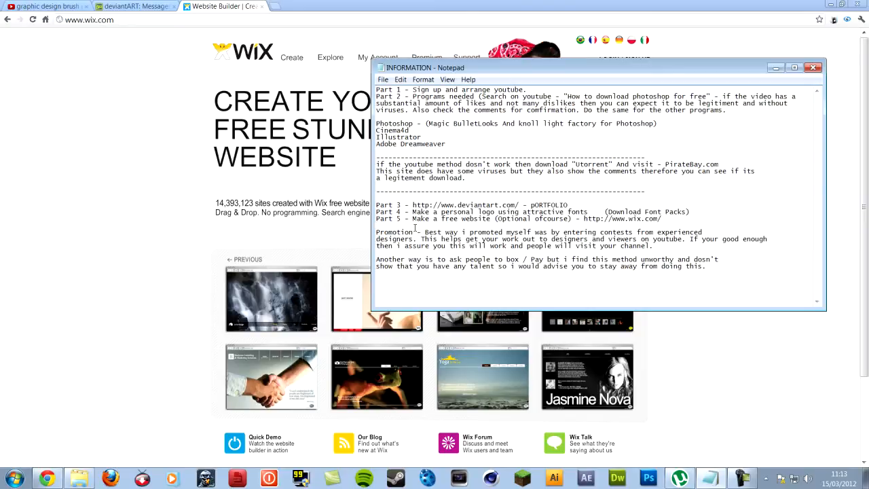
- Return to the brush pack results, select the query, and open the FlewDesigns account menu to go to My Channel
click(68, 7)
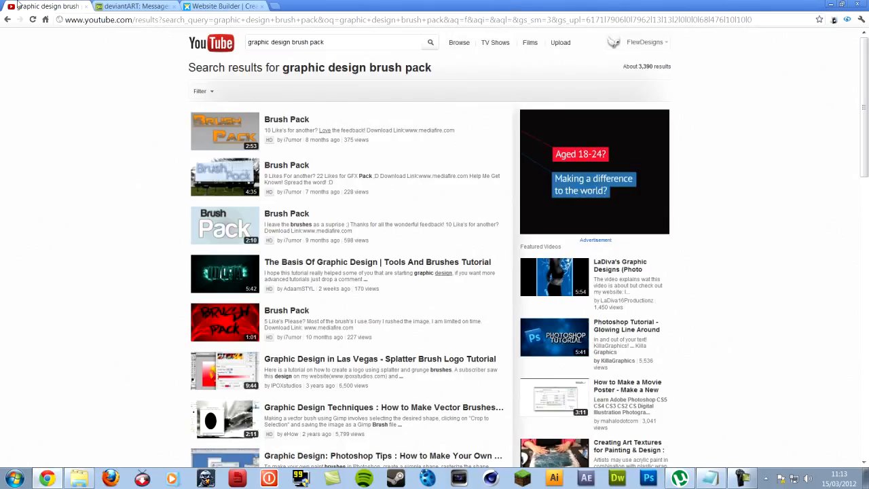
triple_click(329, 38)
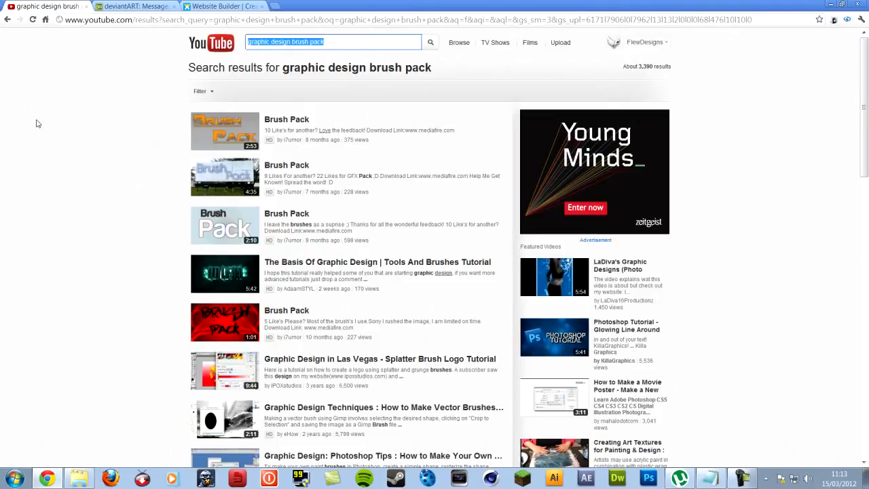
click(644, 43)
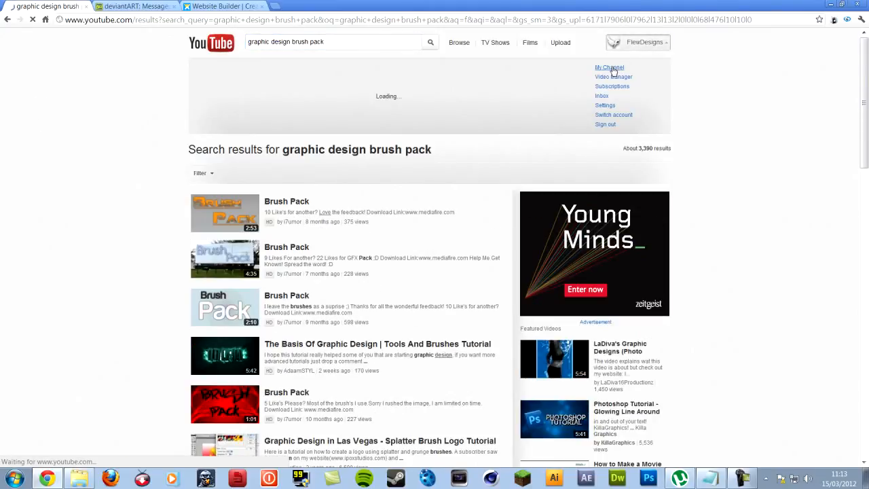
click(611, 68)
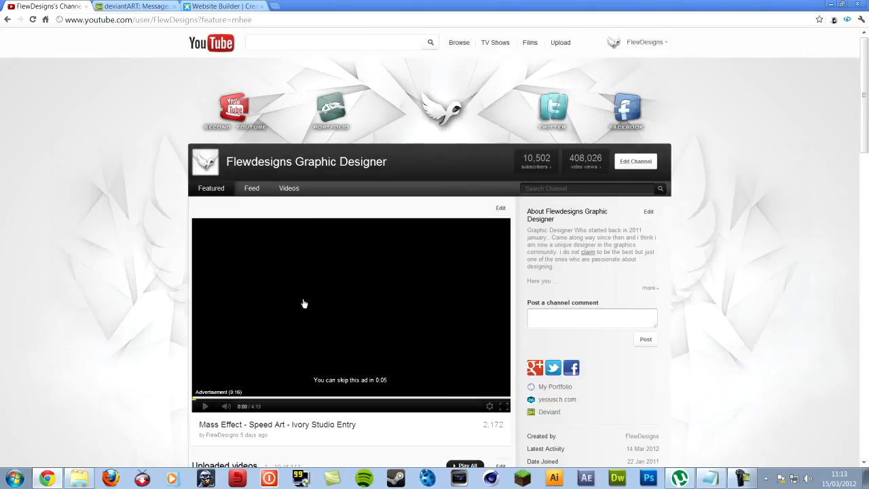
scroll(304, 304, down, 4)
- Browse the FlewDesigns channel's uploads, then bring up the INFORMATION promotion notes
right_click(205, 136)
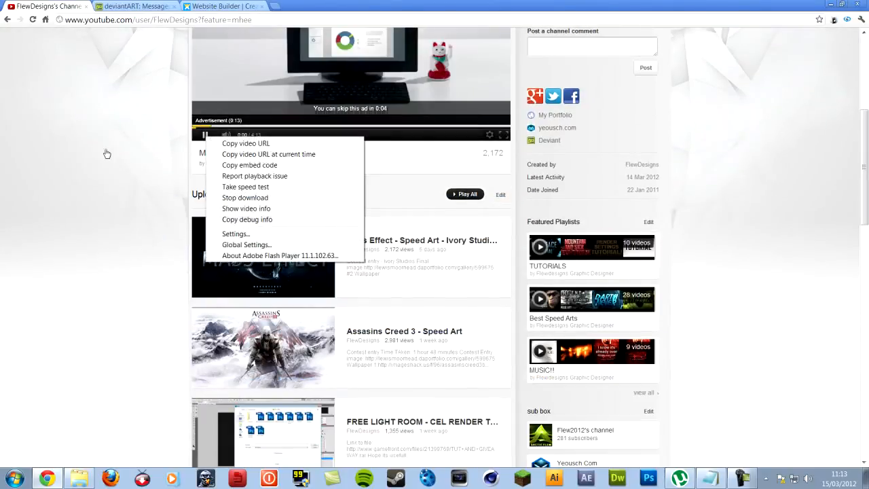
click(106, 154)
scroll(74, 159, down, 1)
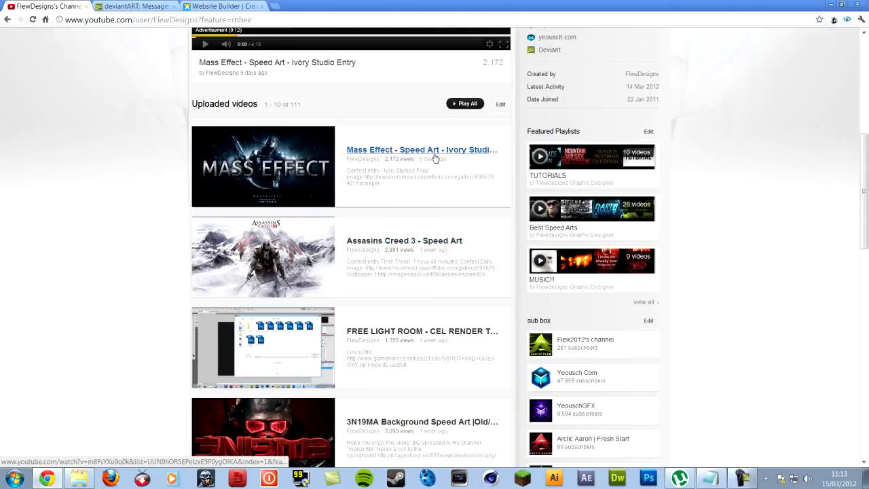
scroll(434, 158, down, 3)
scroll(424, 216, down, 2)
scroll(424, 216, up, 3)
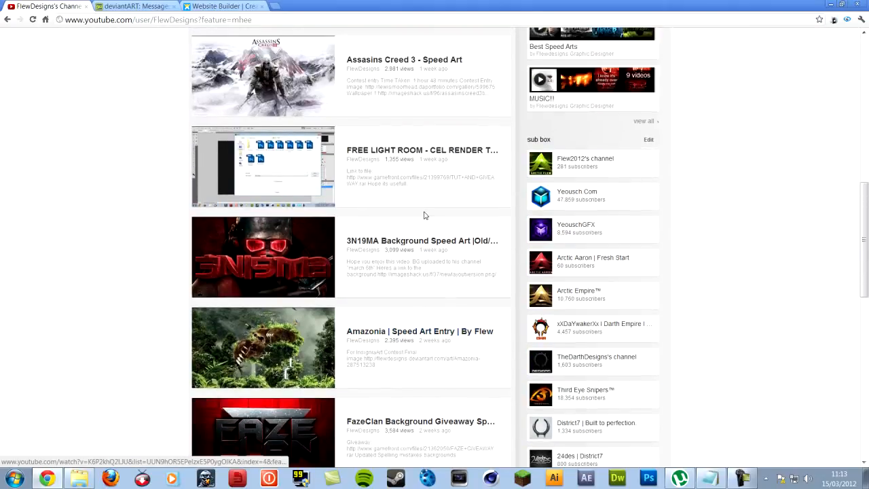
scroll(424, 215, up, 1)
scroll(422, 197, up, 1)
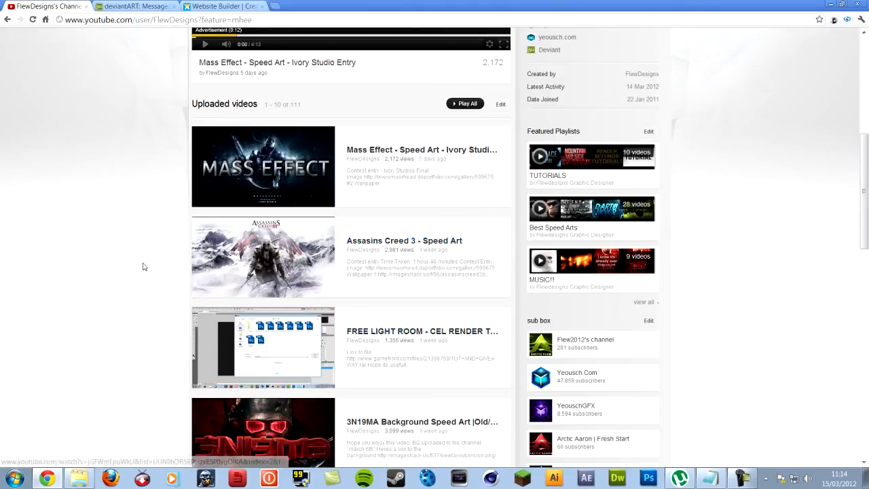
scroll(142, 261, down, 5)
scroll(136, 199, down, 3)
scroll(134, 195, down, 1)
scroll(135, 194, down, 2)
scroll(134, 190, up, 4)
scroll(134, 183, up, 3)
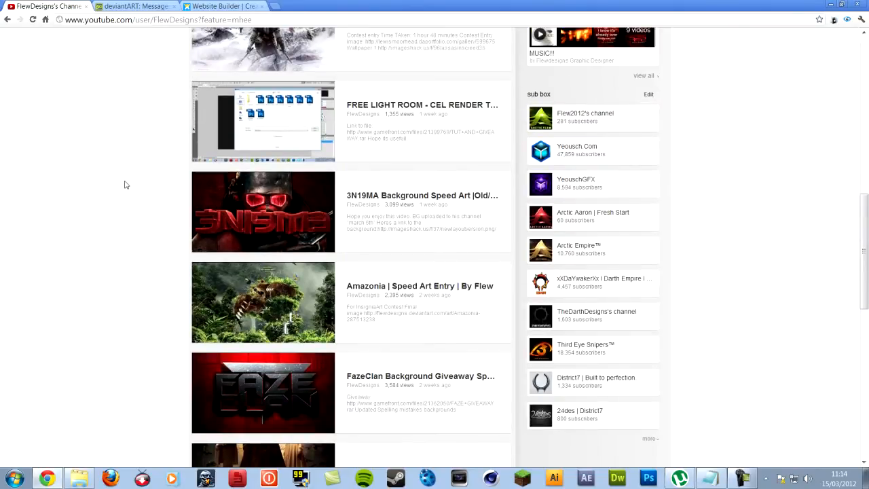
scroll(123, 183, up, 2)
scroll(126, 179, up, 1)
scroll(124, 190, up, 2)
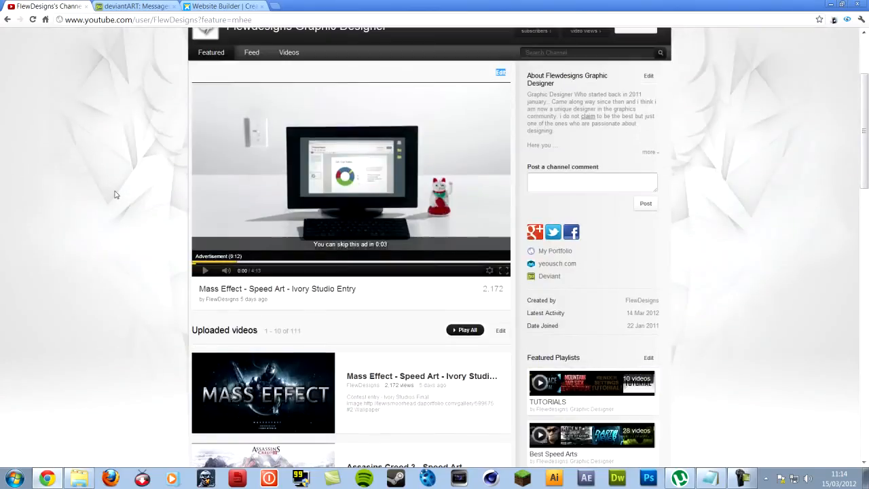
scroll(115, 194, up, 2)
scroll(115, 197, down, 1)
scroll(112, 200, down, 1)
scroll(112, 201, up, 2)
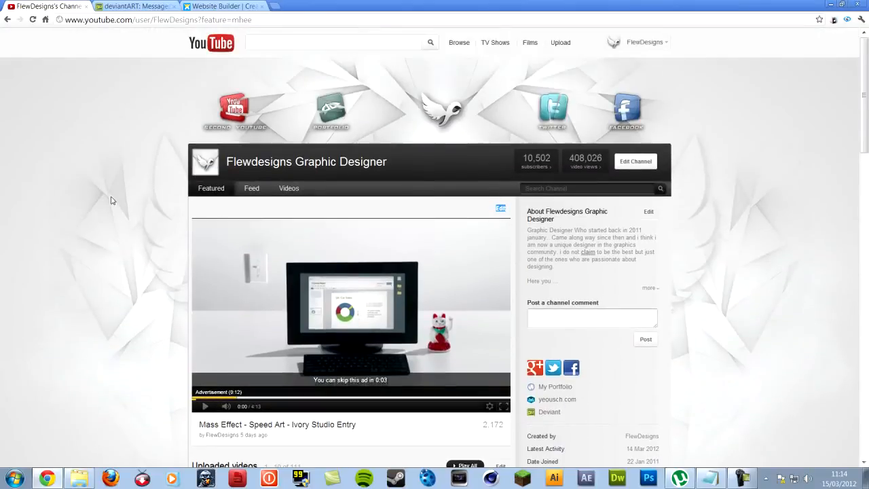
scroll(112, 203, down, 2)
click(709, 477)
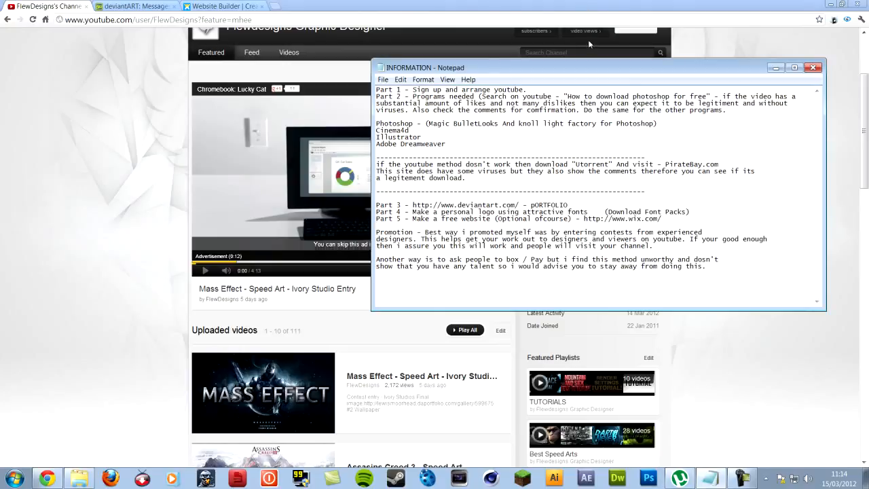
- Put the notes away and view the Personal Messages inbox from the account menu
click(581, 4)
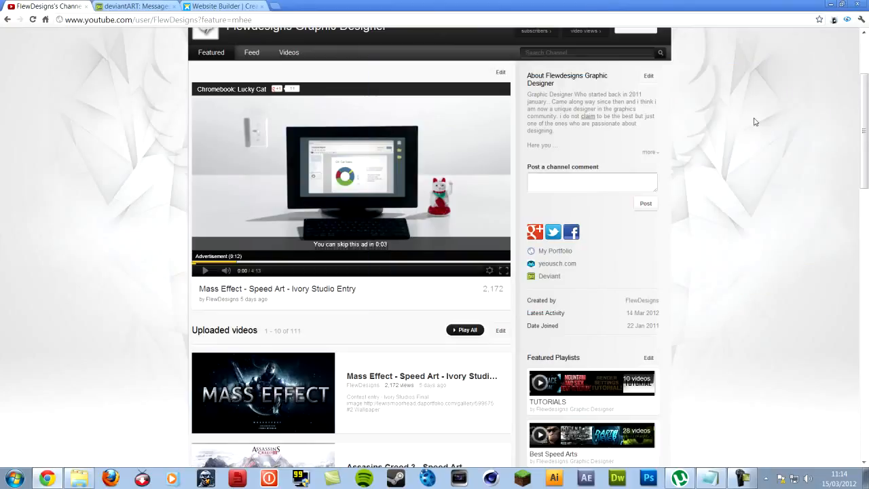
scroll(753, 122, up, 2)
click(645, 43)
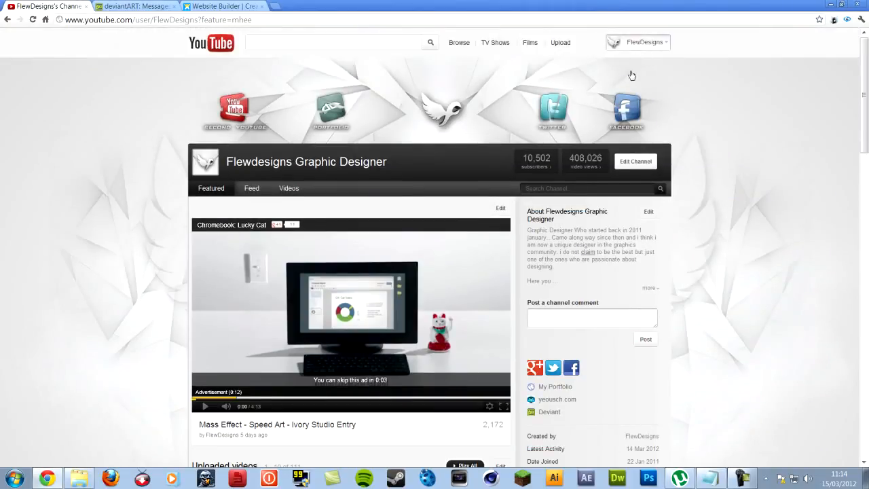
click(601, 95)
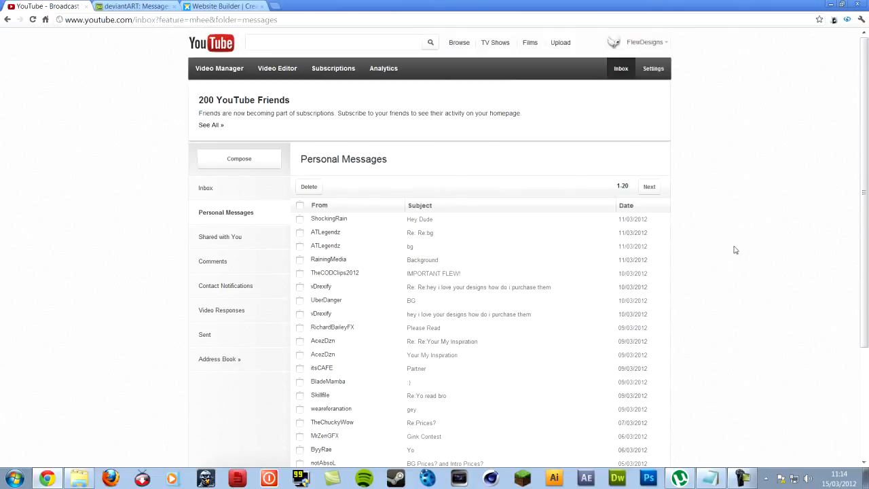
right_click(723, 482)
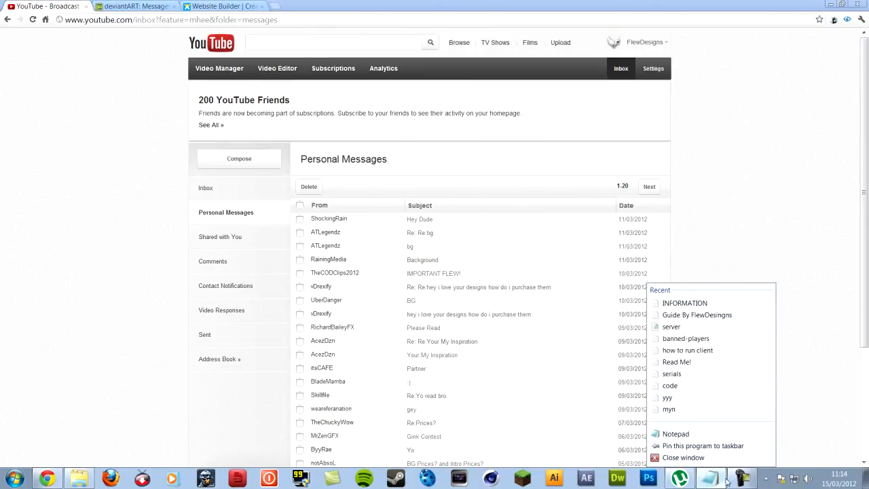